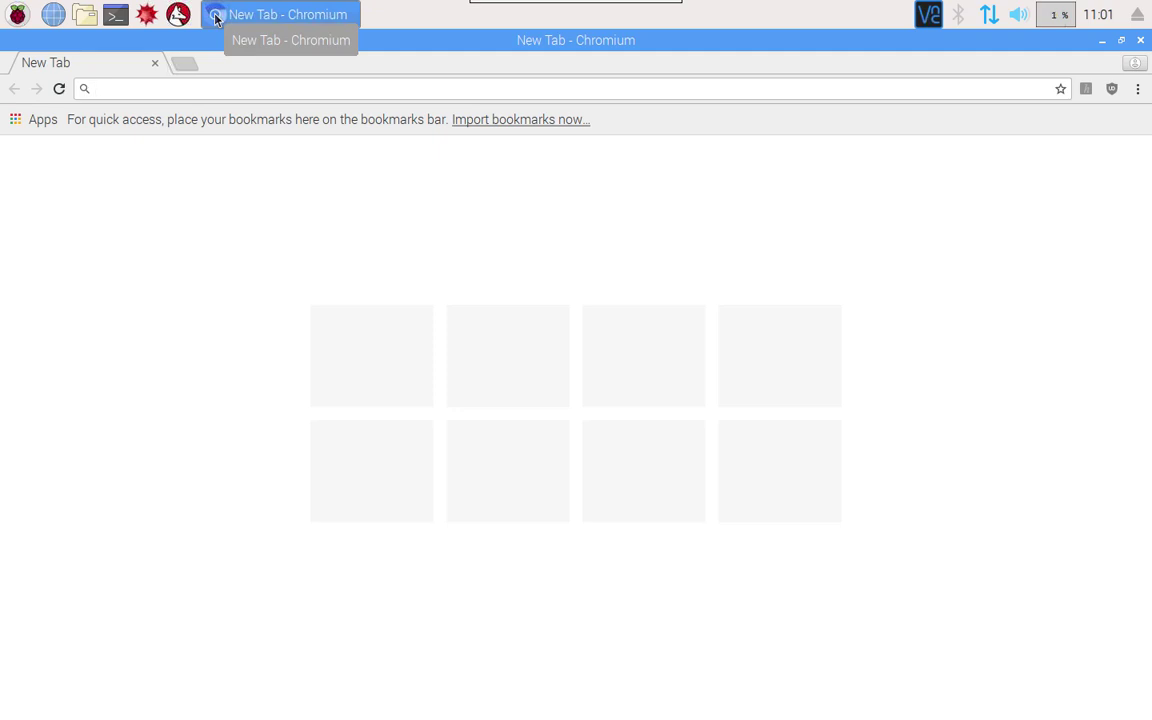
type("www.mysticbbs.com")
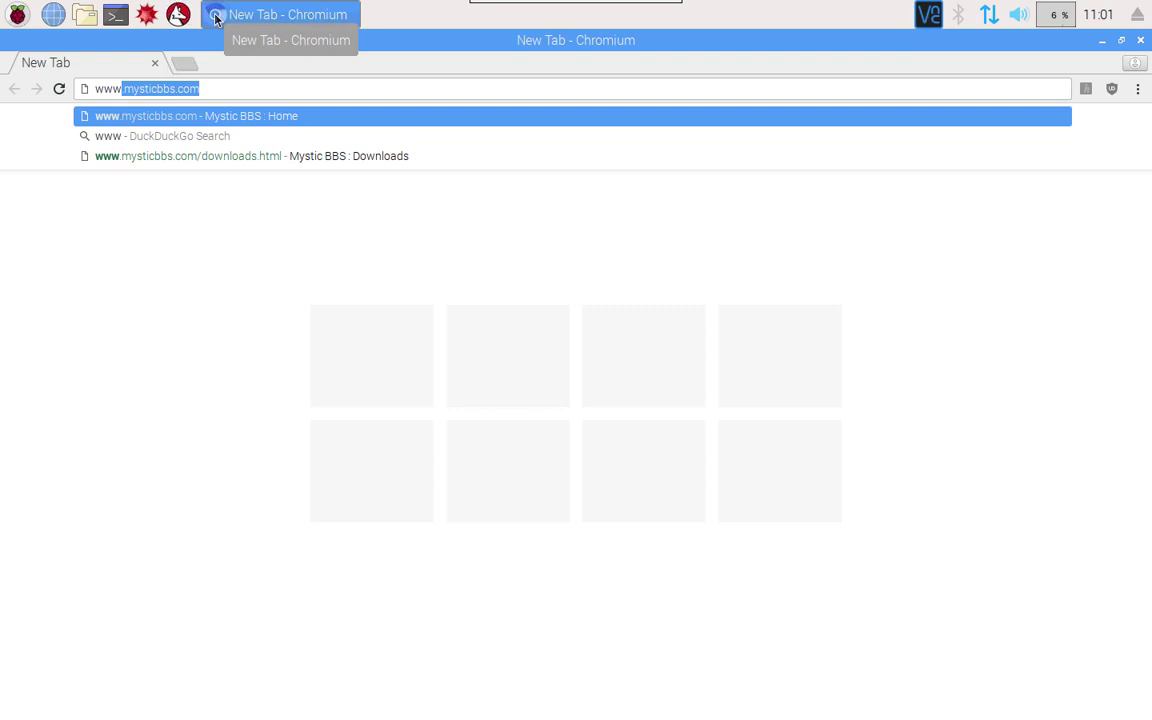
key("Return")
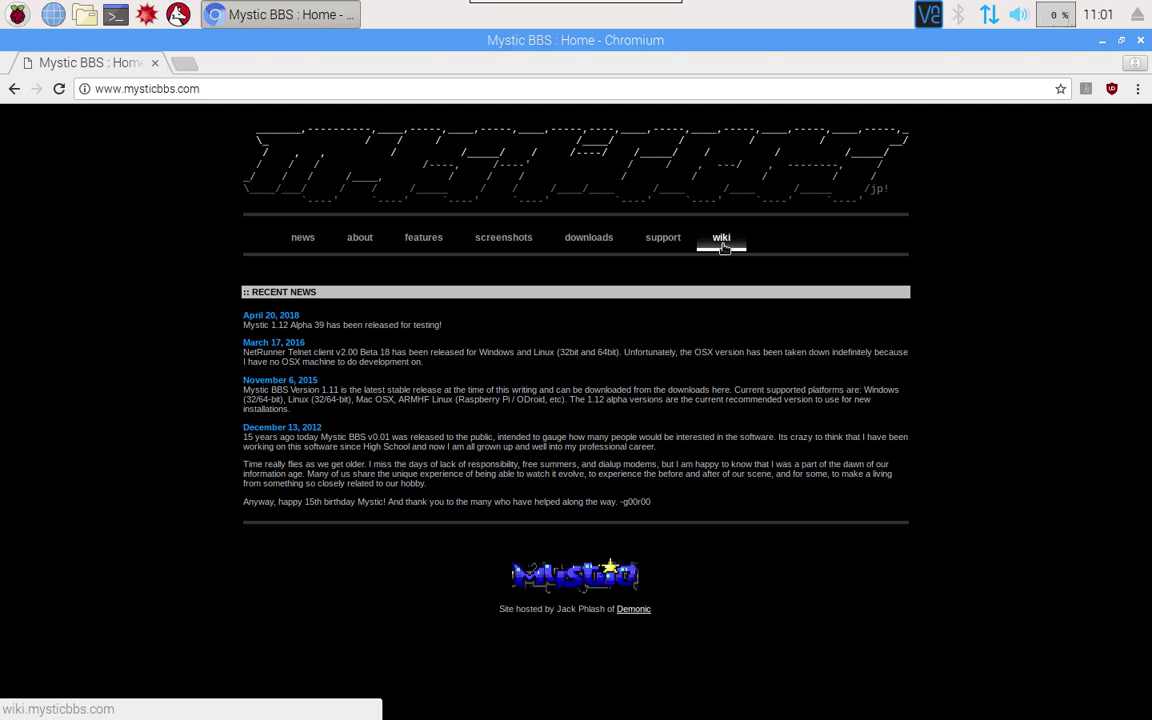
Download MYS112A39_PI.ZIP from the Mystic downloads page and show it in its folder
left_click(580, 242)
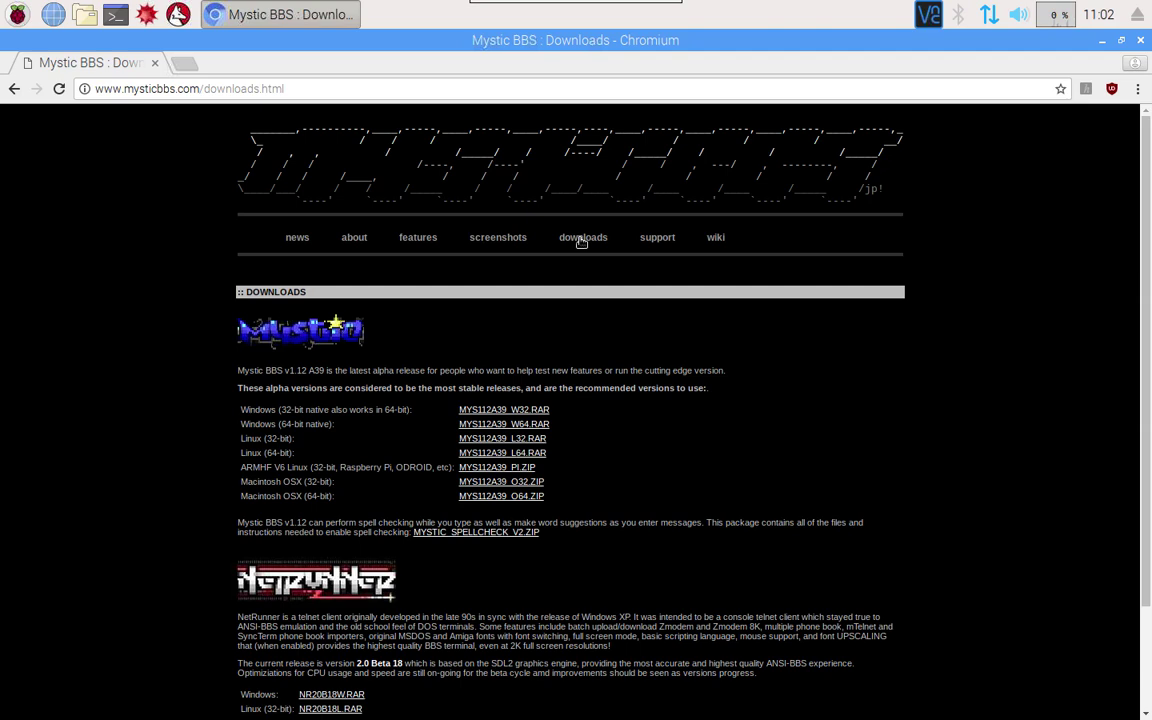
left_click(500, 468)
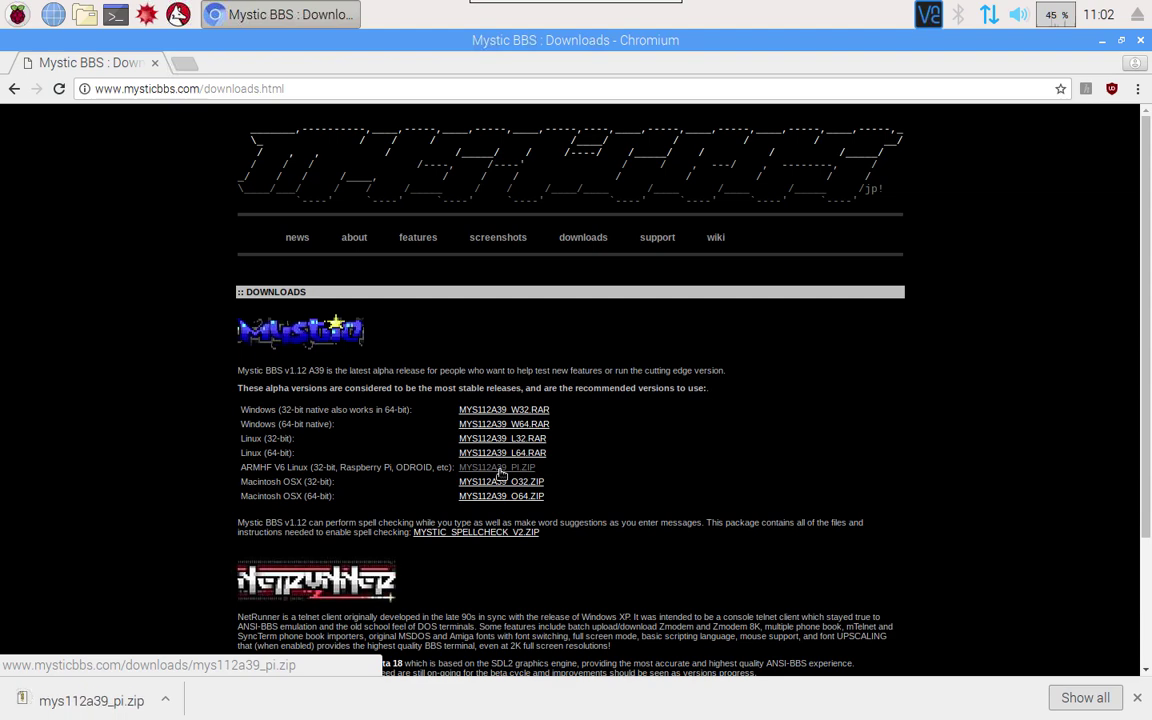
left_click(165, 698)
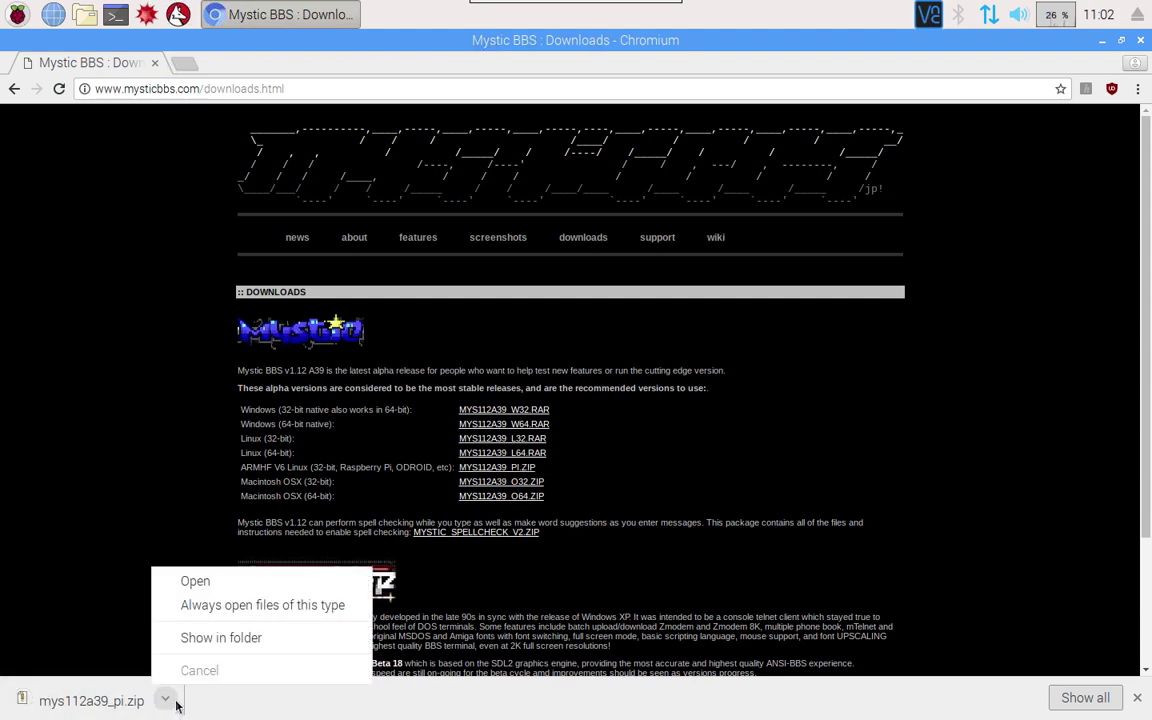
left_click(251, 651)
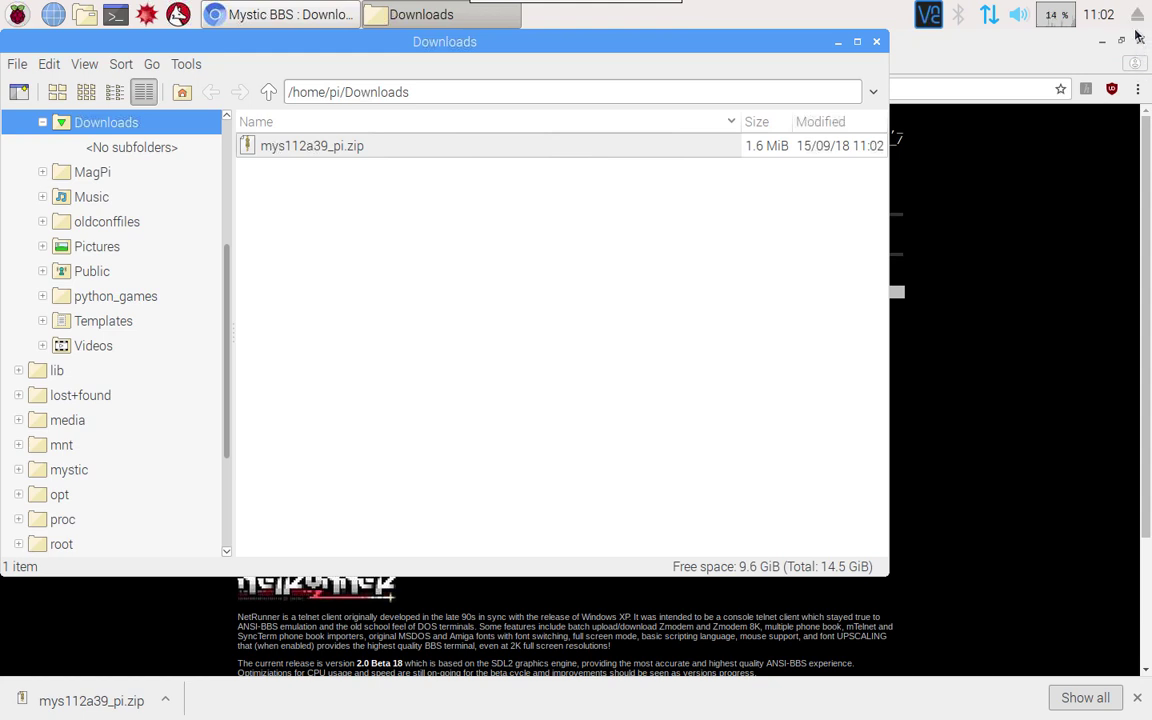
Close Chromium and extract mys112a39_pi.zip into Downloads/temp with Xarchiver
left_click(1138, 40)
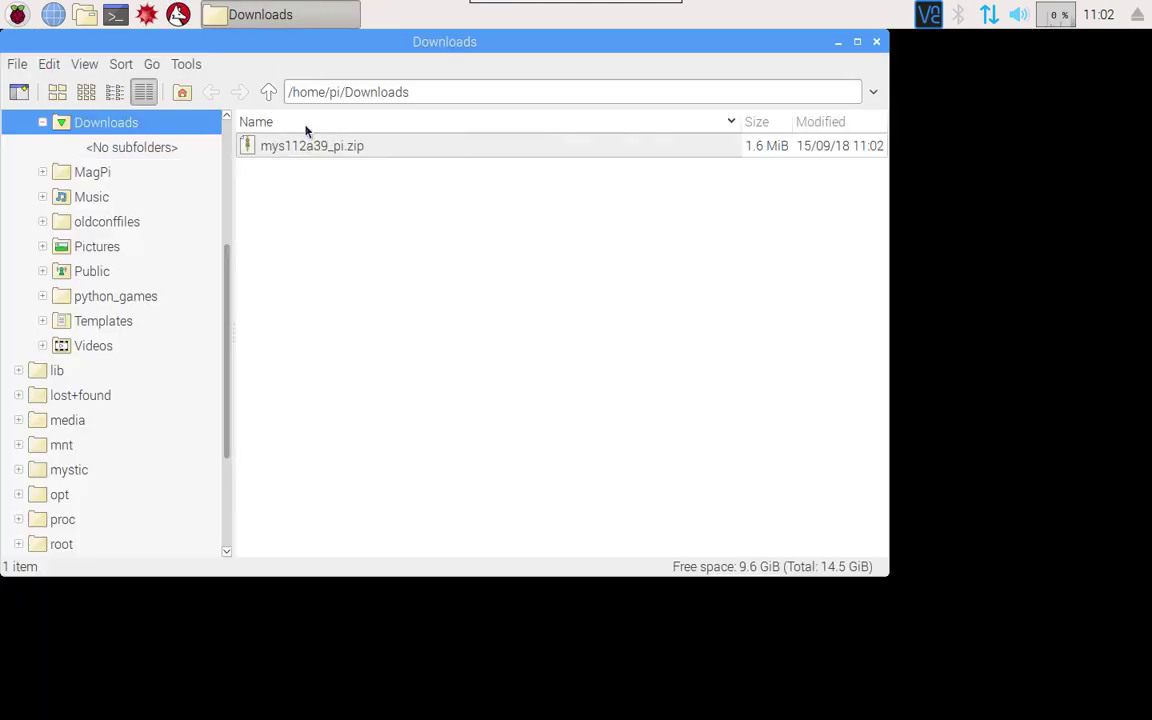
double_click(325, 148)
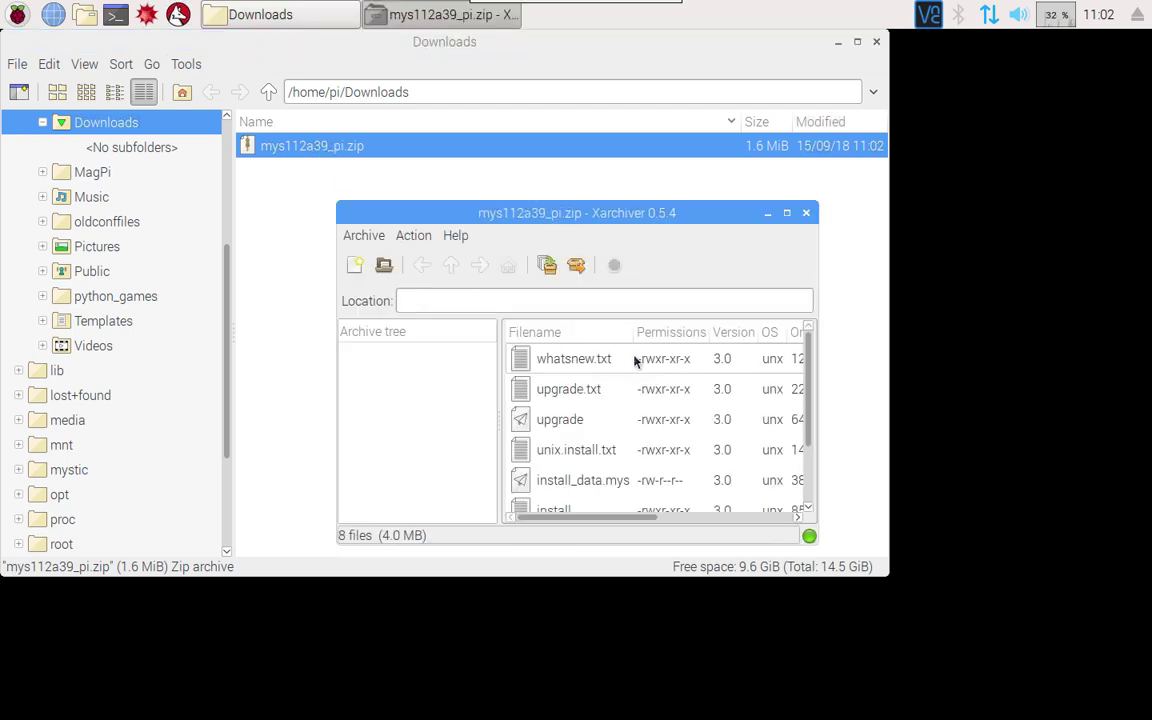
left_click(413, 236)
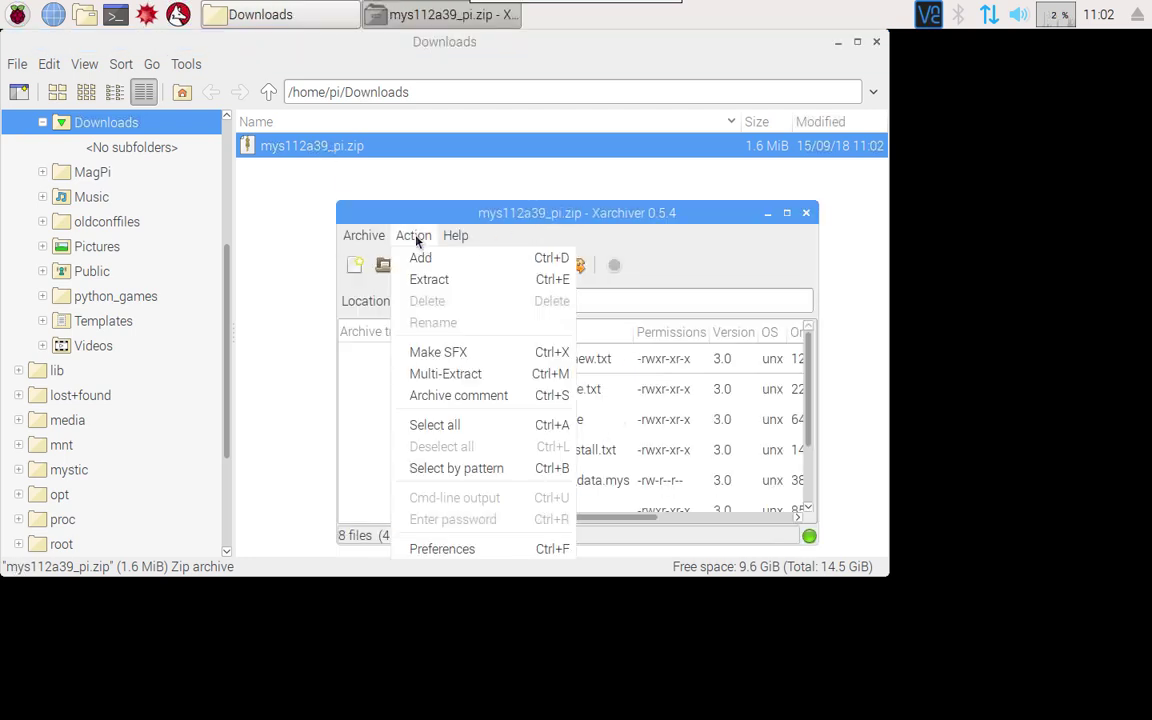
left_click(437, 285)
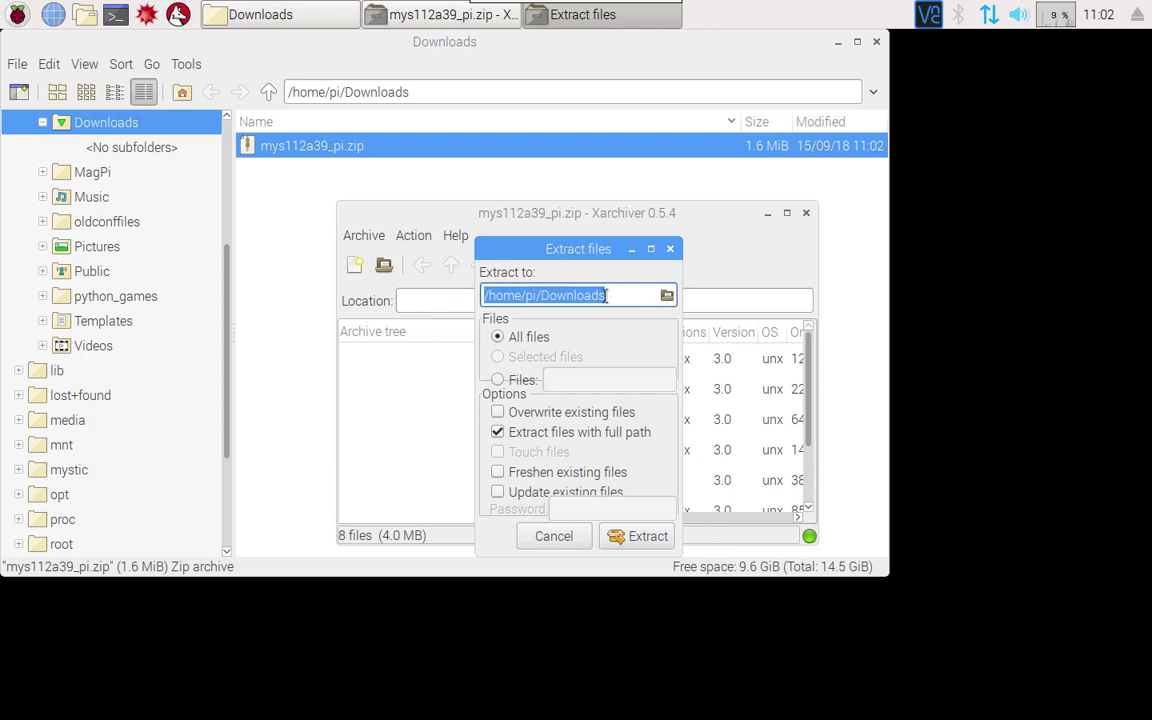
left_click(617, 295)
type("/temp")
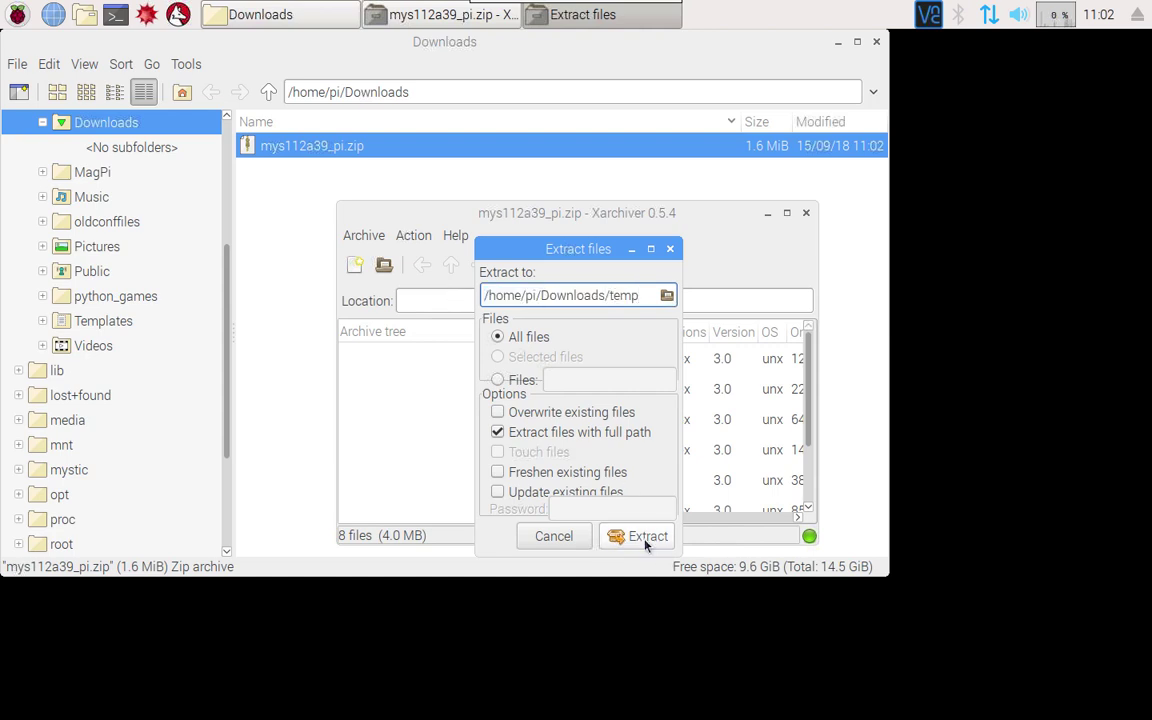
left_click(641, 538)
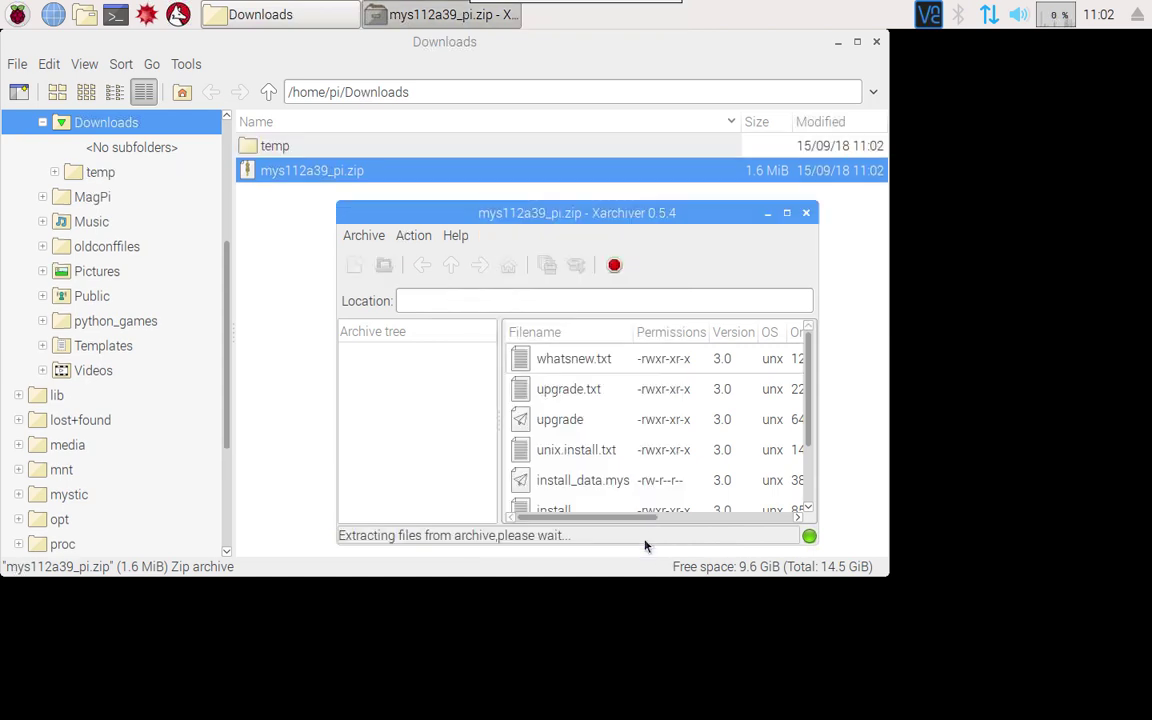
left_click(806, 212)
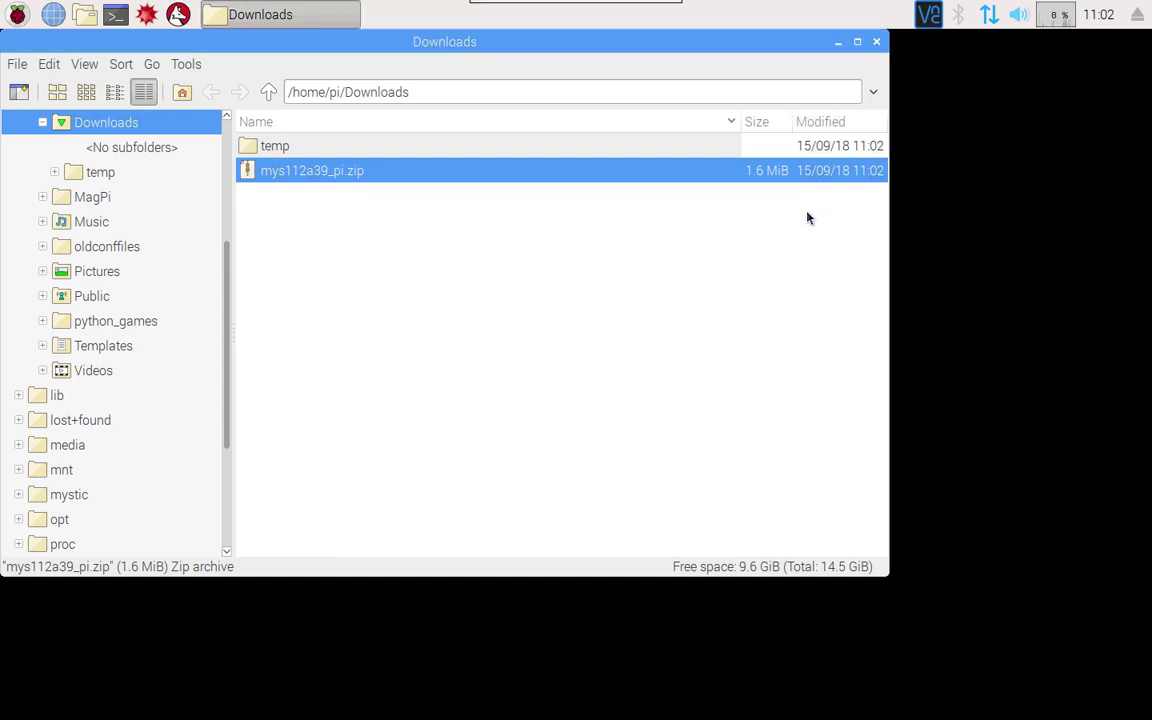
Open temp/unix.install.txt in Leafpad, read through it, and close it
double_click(290, 146)
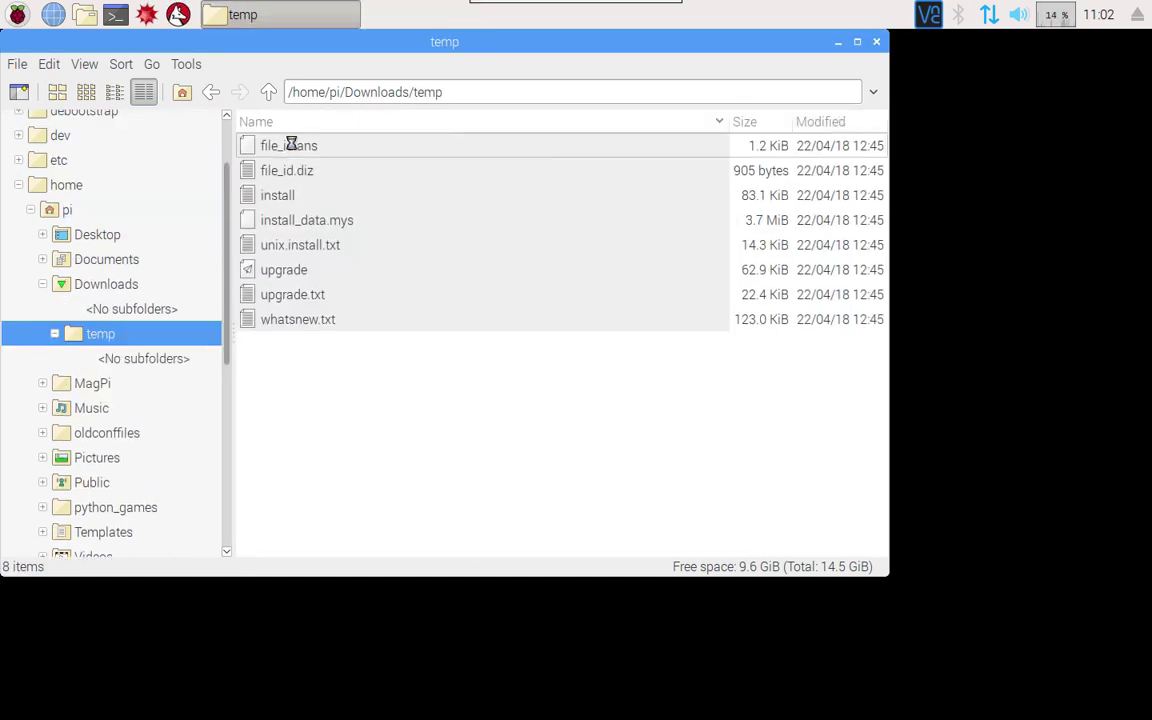
double_click(311, 248)
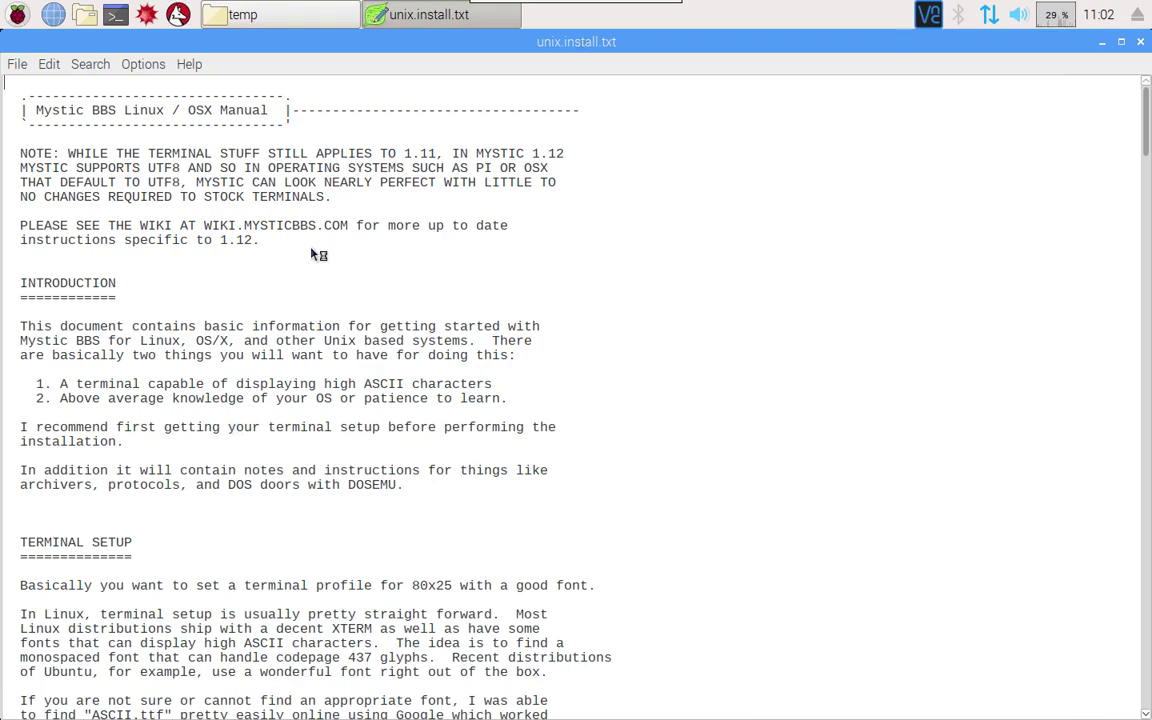
scroll(310, 248, "down", 5)
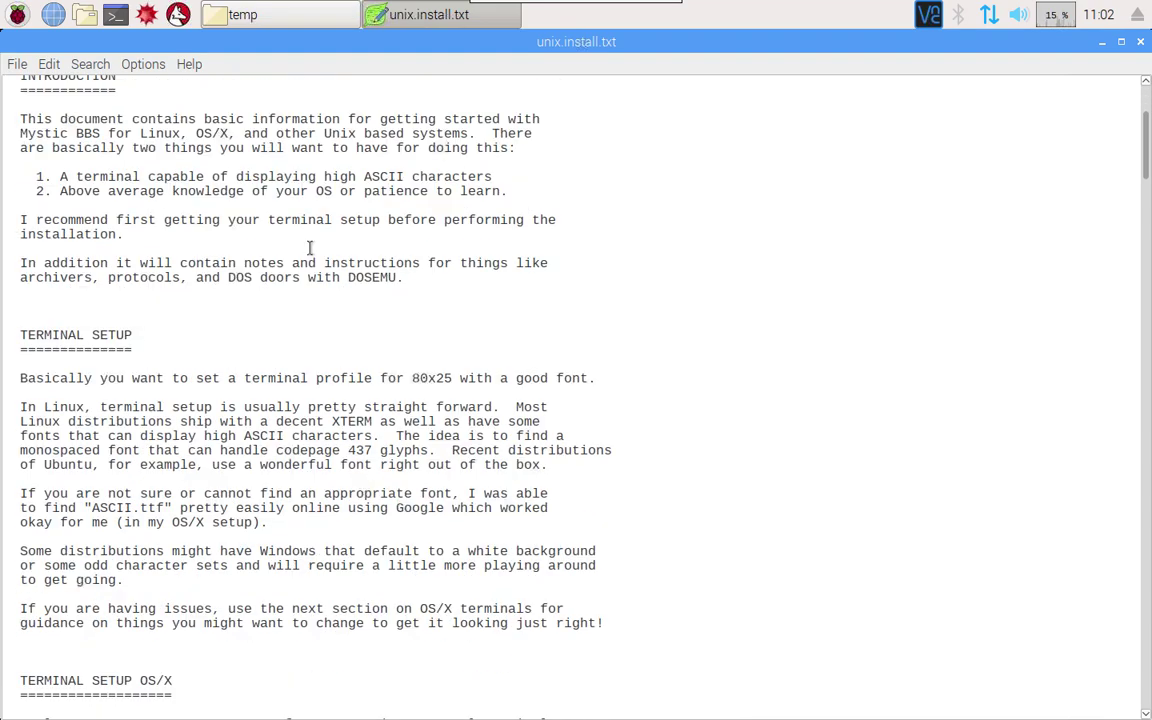
scroll(310, 248, "down", 13)
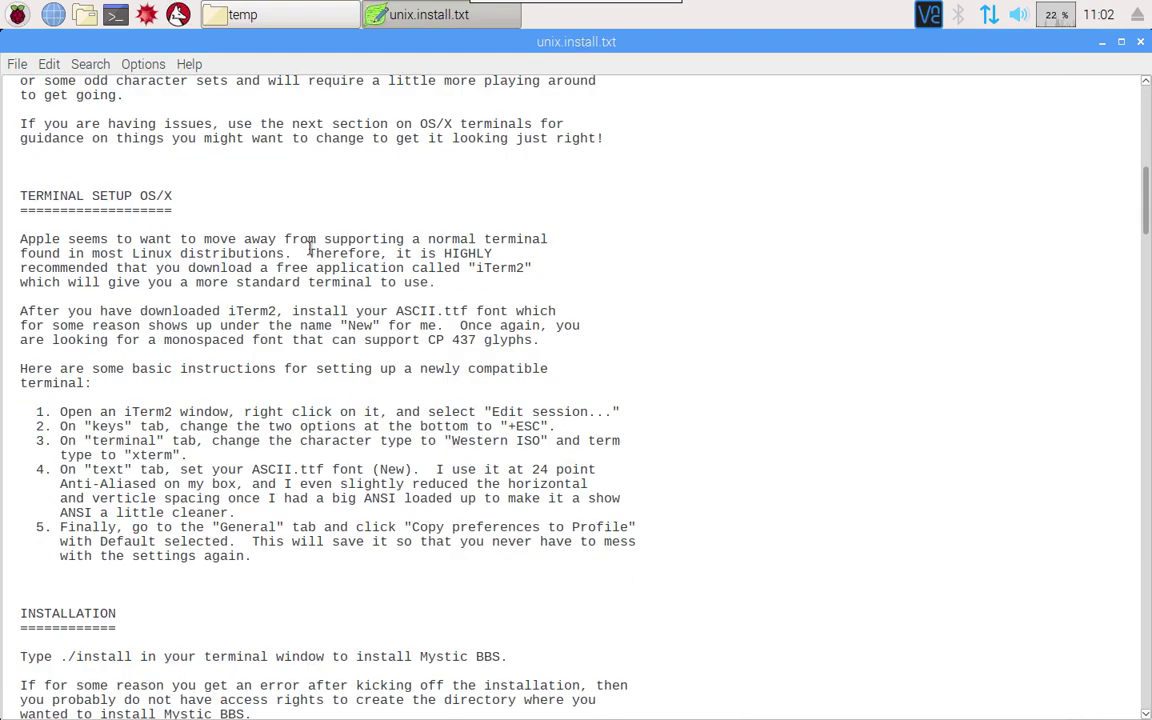
scroll(310, 248, "down", 13)
scroll(310, 248, "down", 14)
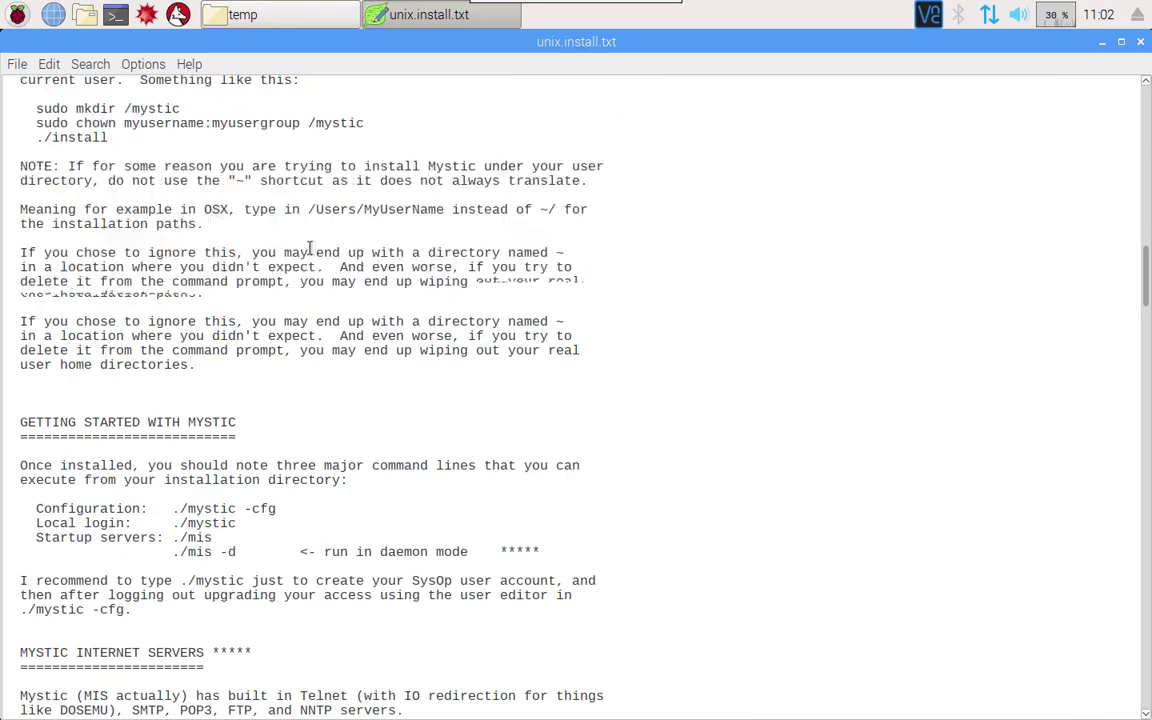
scroll(310, 248, "down", 2)
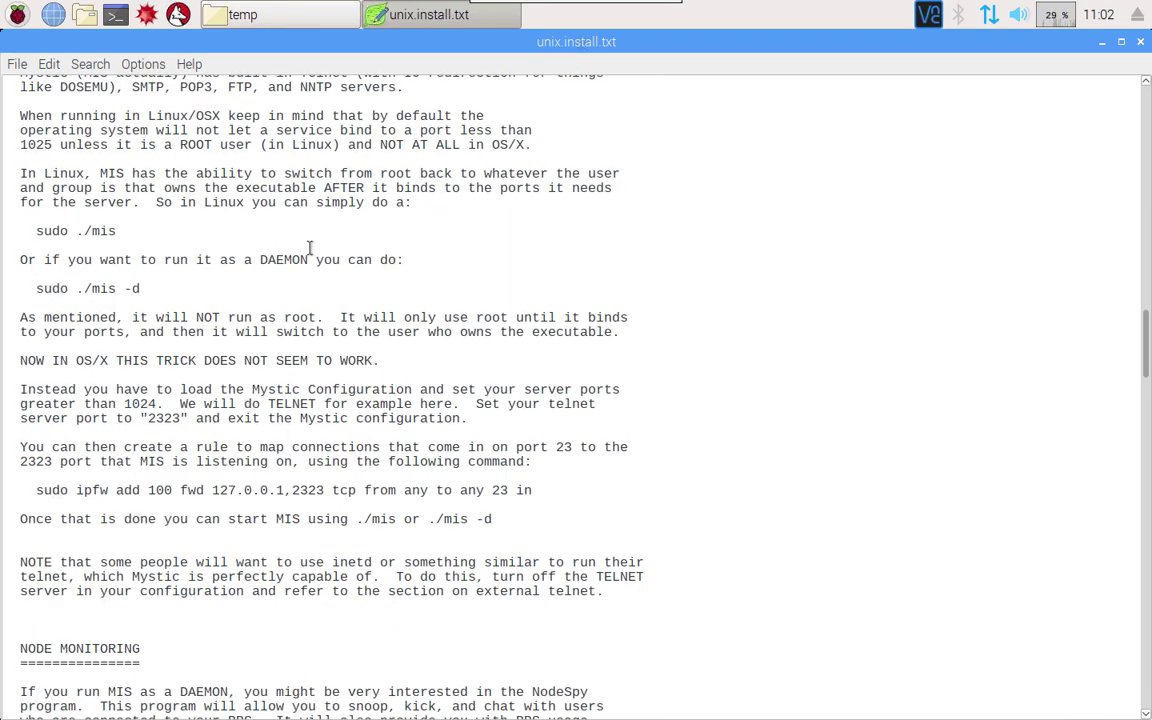
scroll(310, 248, "down", 11)
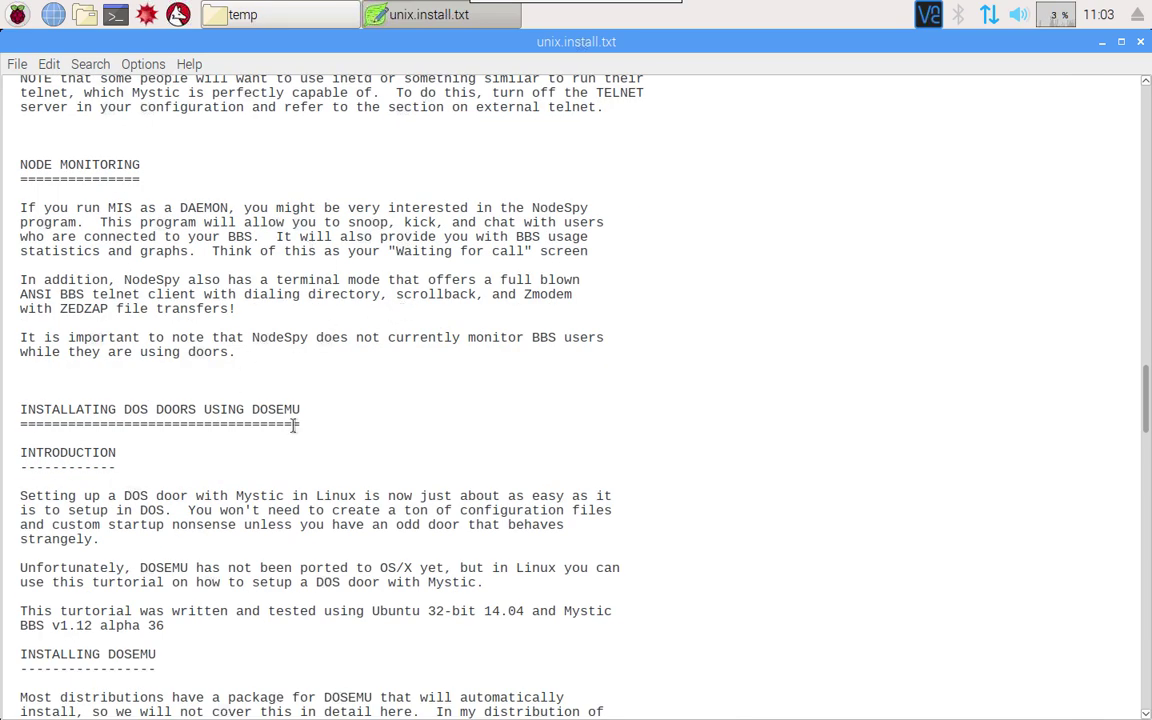
left_click(1140, 43)
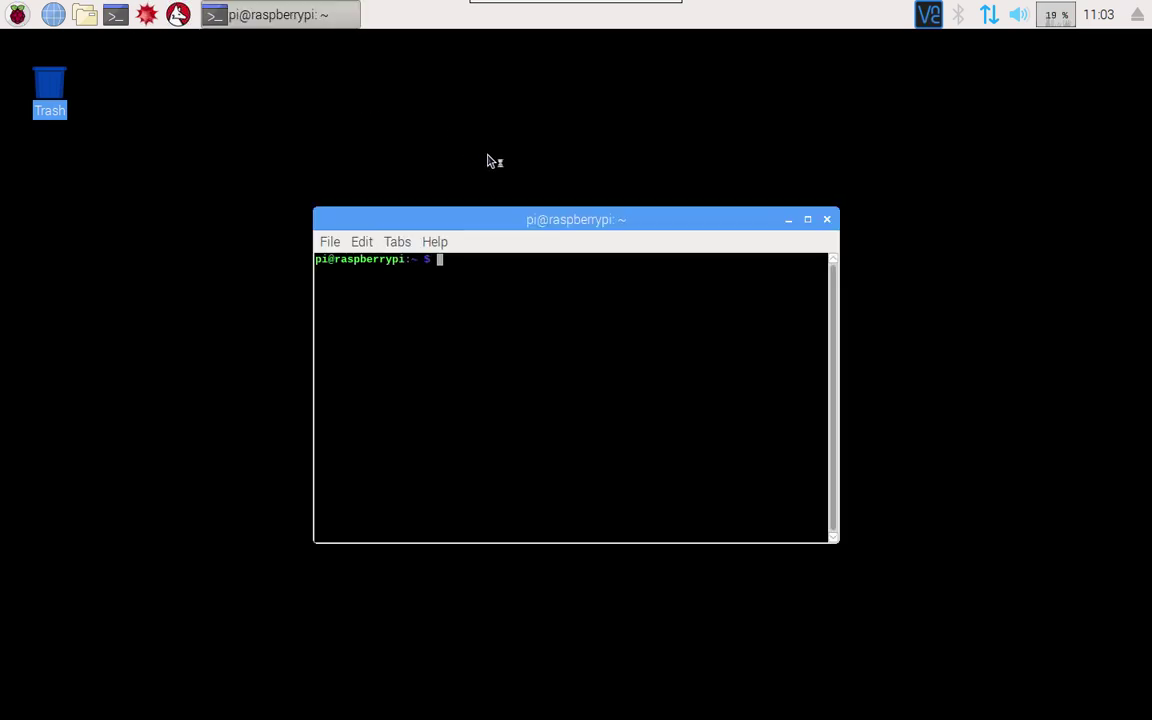
Change into the Downloads/temp folder in the terminal
type("cd Dow")
key("Tab")
type("t")
key("Tab")
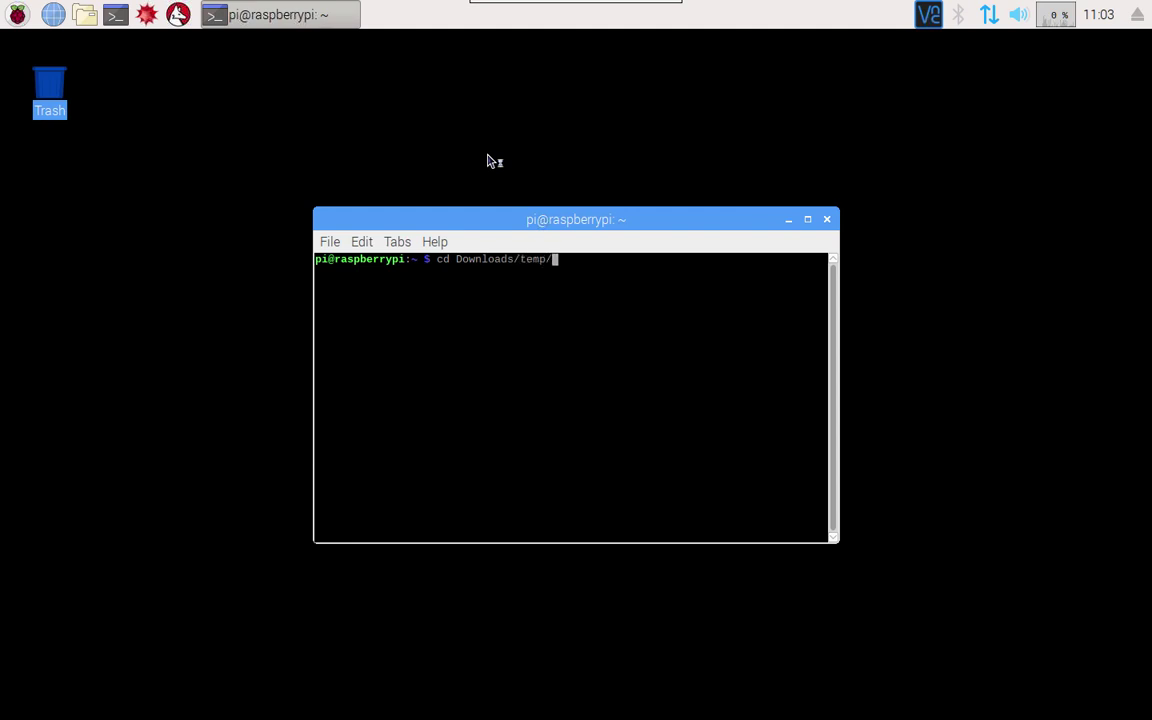
key("Return")
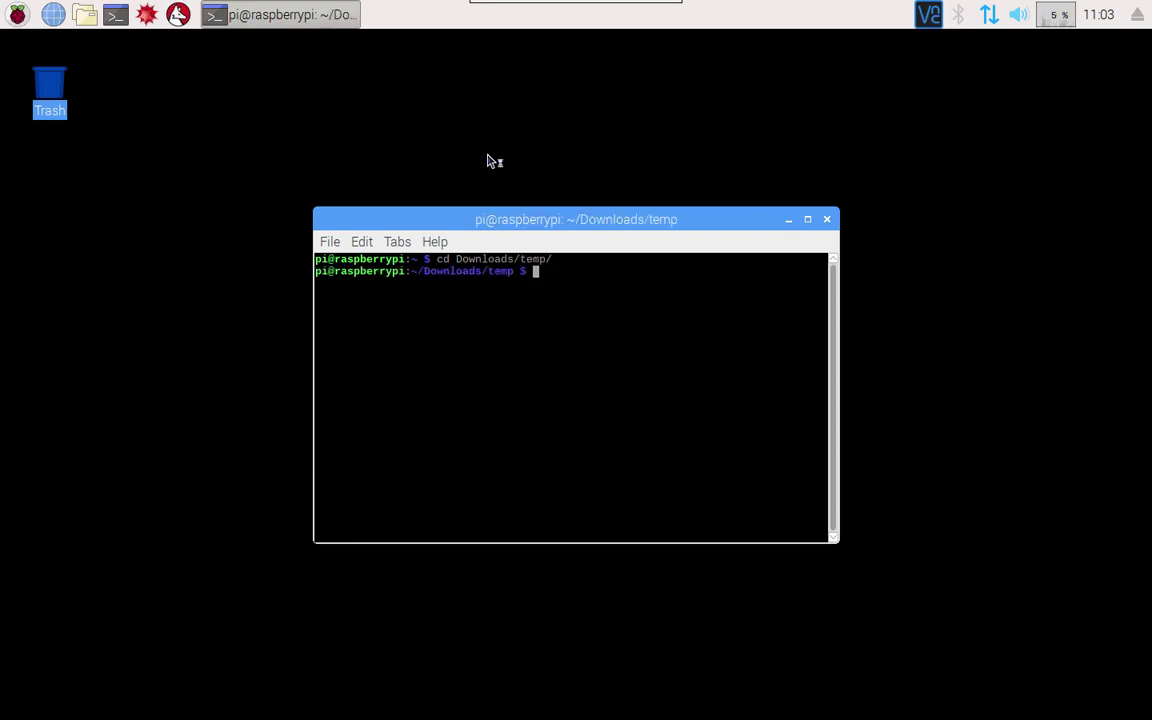
List the extracted files with ls -l and launch the installer with sudo ./install
type("ls -l")
key("Return")
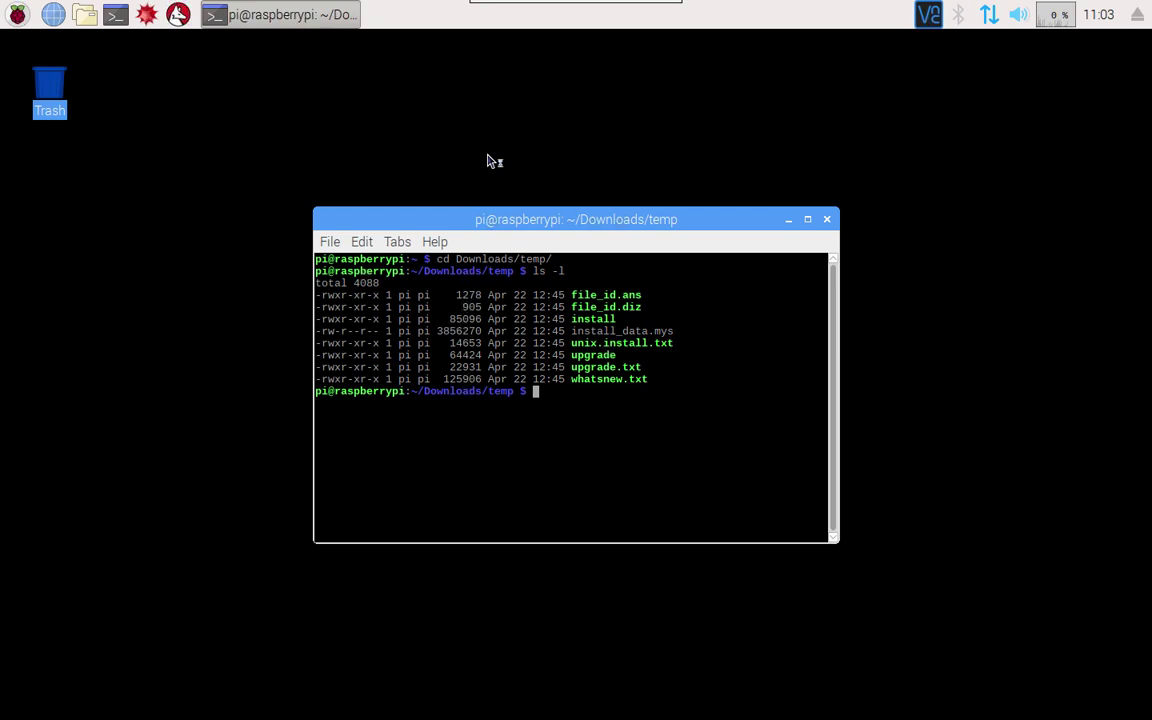
type("sudo ./install")
key("Return")
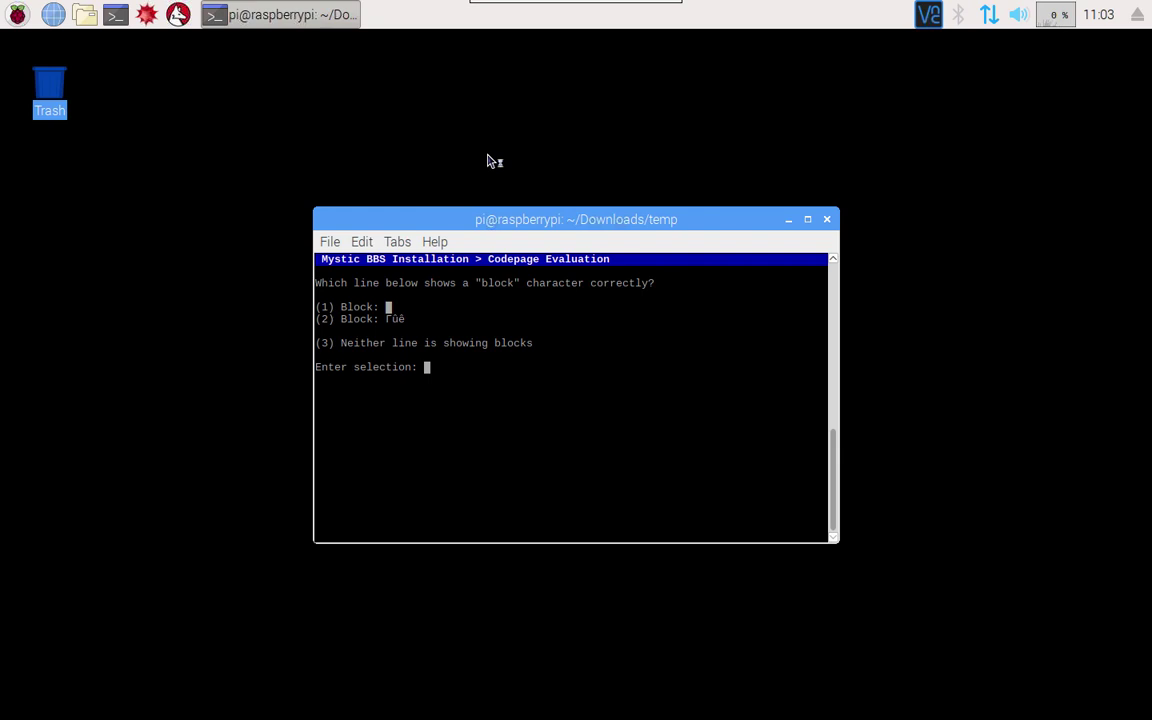
Answer the codepage check with 1, choose INSTALL MYSTIC BBS, and install to the default /mystic/ paths
key("1")
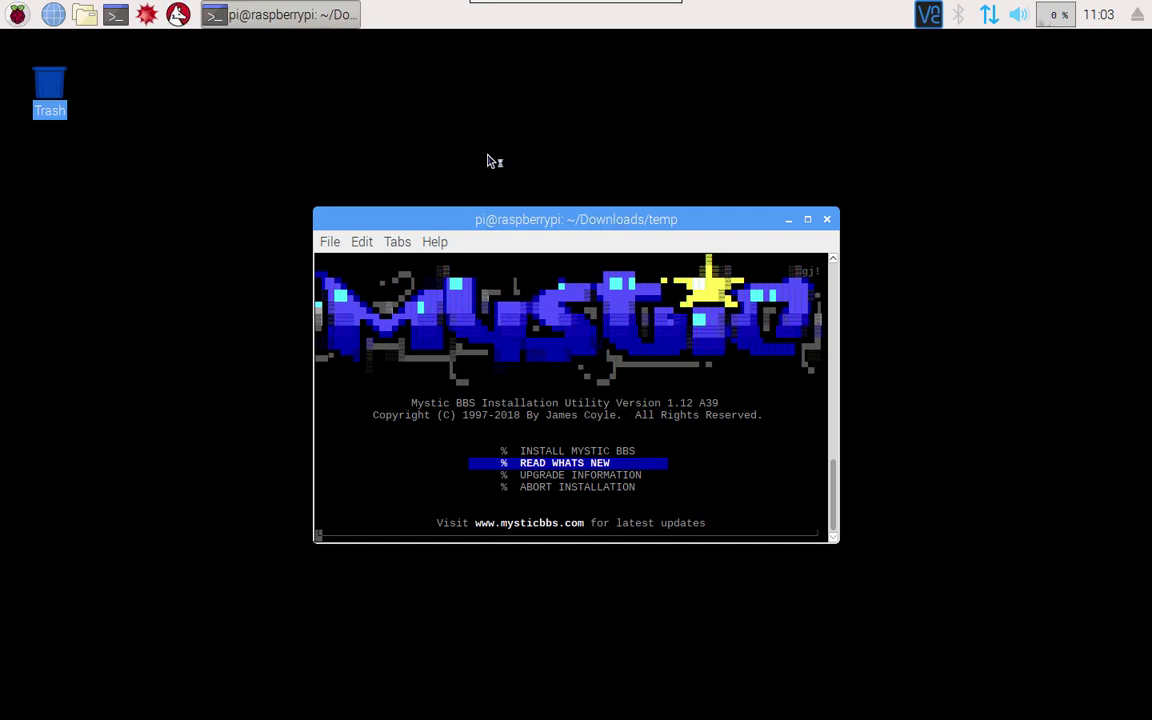
key("Down")
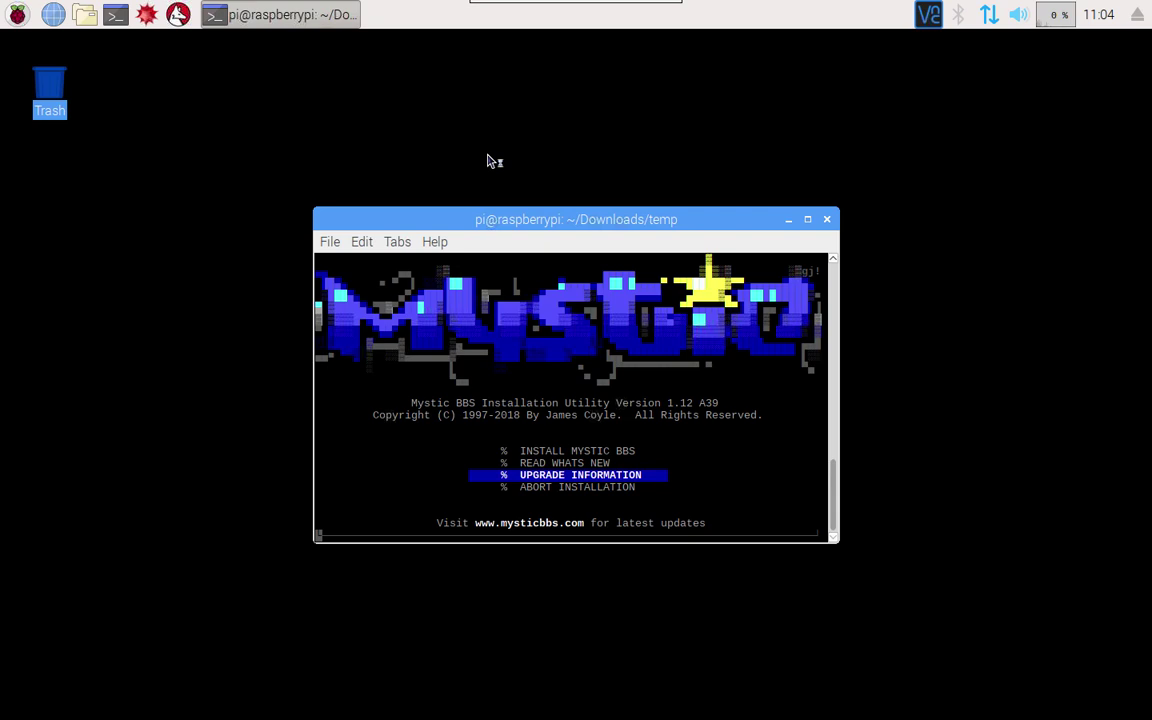
key("Up")
key("Up")
key("Return")
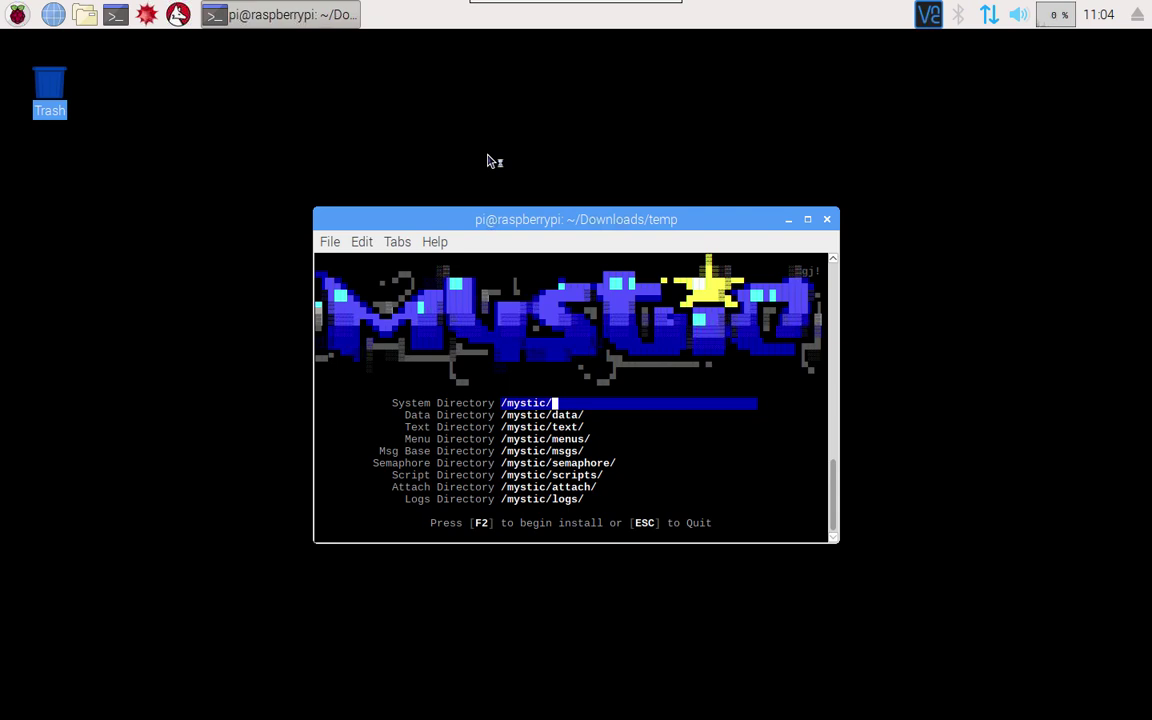
key("F2")
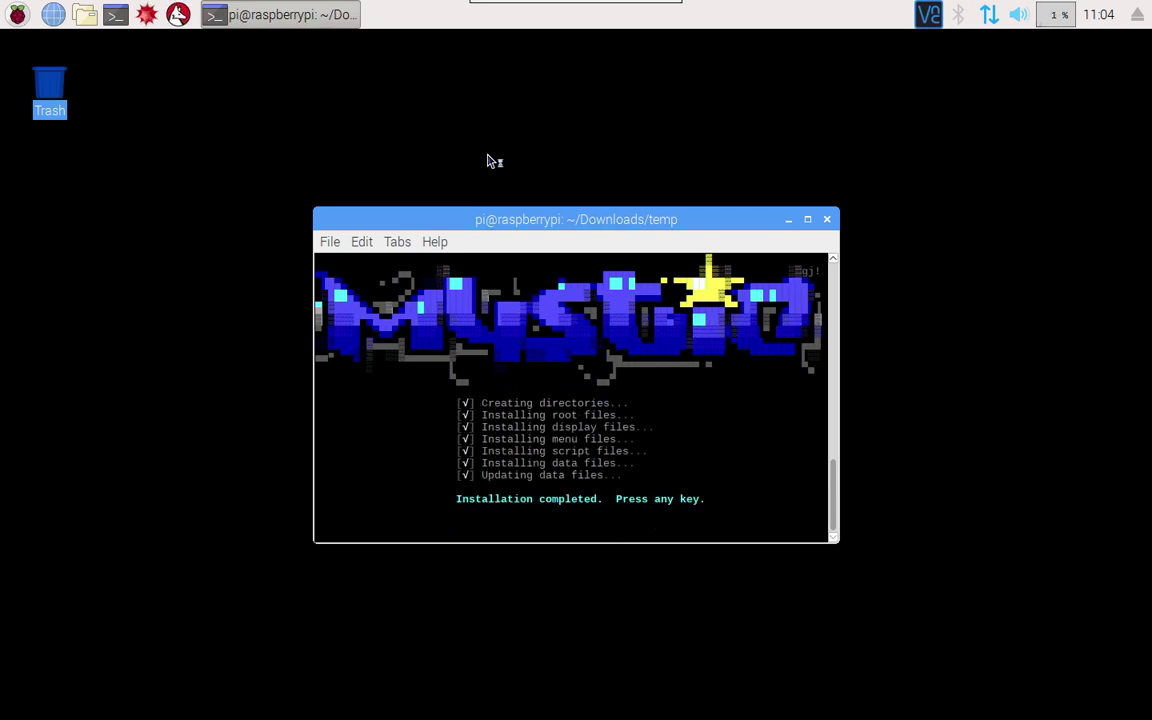
Dismiss the installation-complete and post-install notes, then move the terminal window right
key("Return")
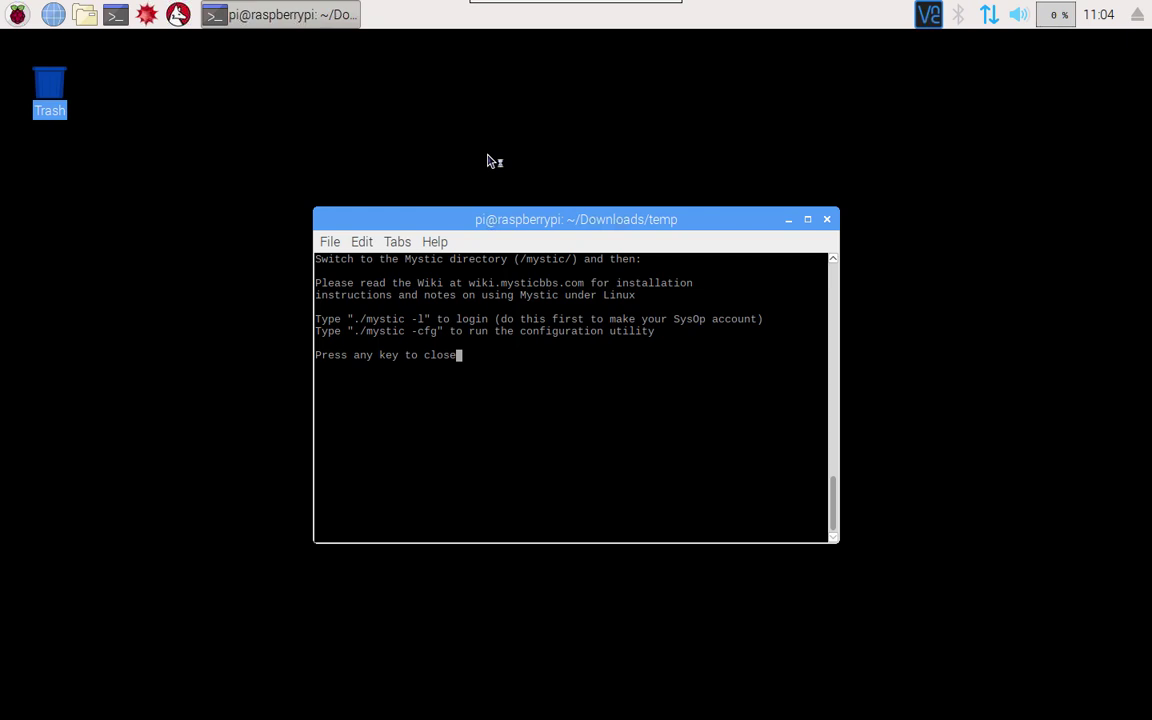
key("Return")
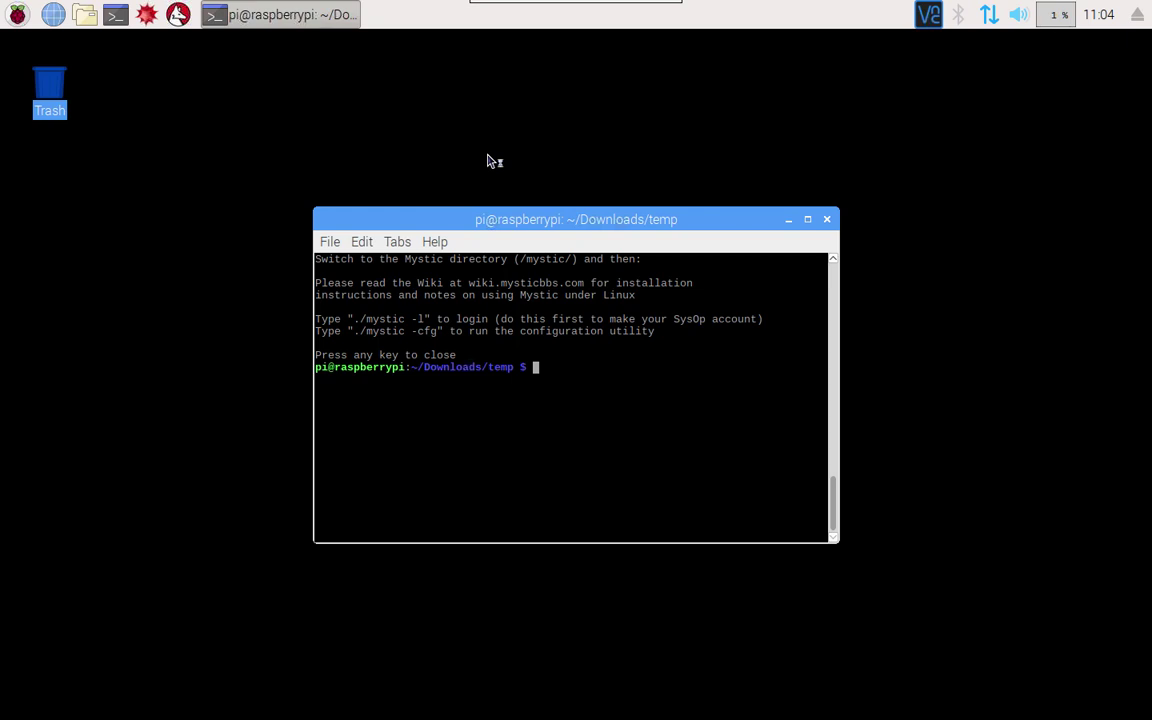
left_click_drag(473, 219, 680, 218)
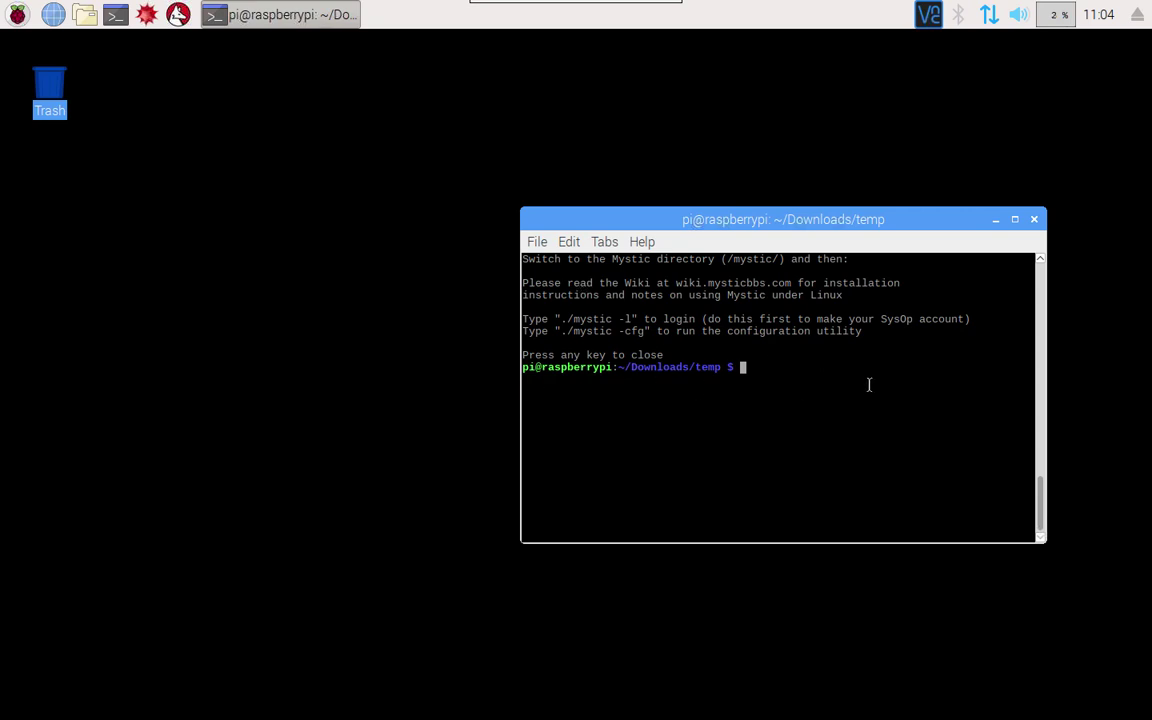
List the Downloads/temp files with ls -l and open a second terminal window
type("ls -l")
key("Return")
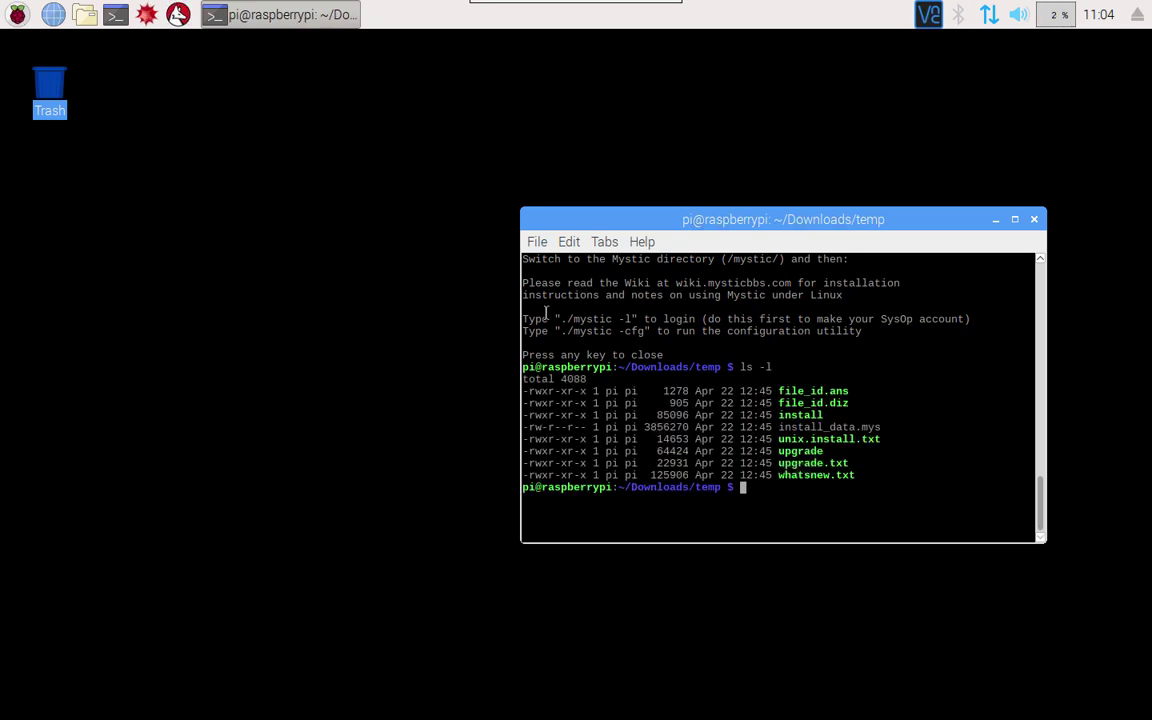
left_click_drag(853, 393, 519, 391)
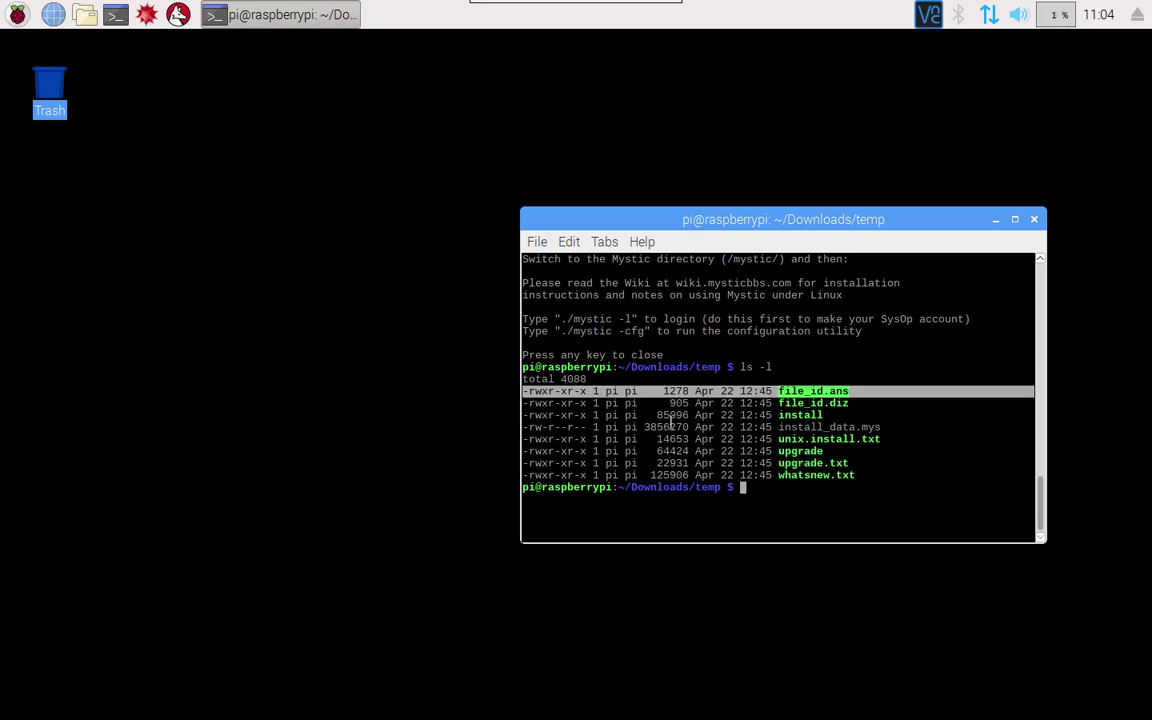
left_click(115, 14)
Go to the filesystem root and list it to check the mystic directory's owner
type("cd")
key("Return")
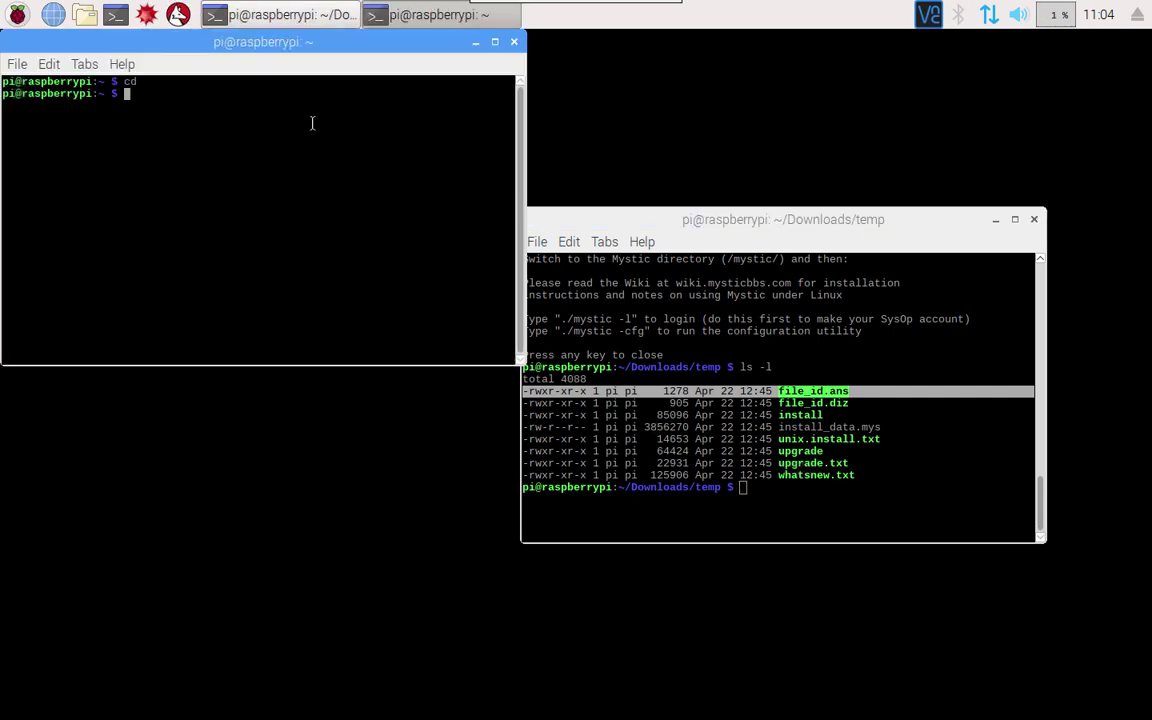
type("cd /")
key("Return")
type("ls -l")
key("Return")
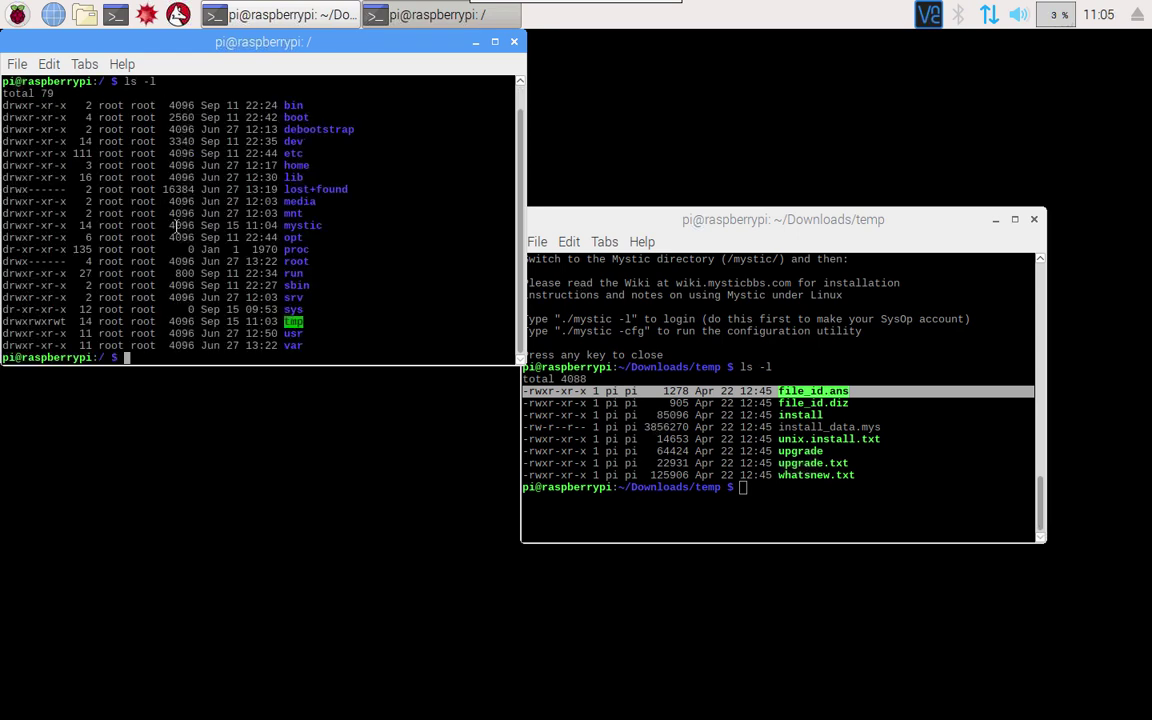
left_click_drag(322, 228, 2, 226)
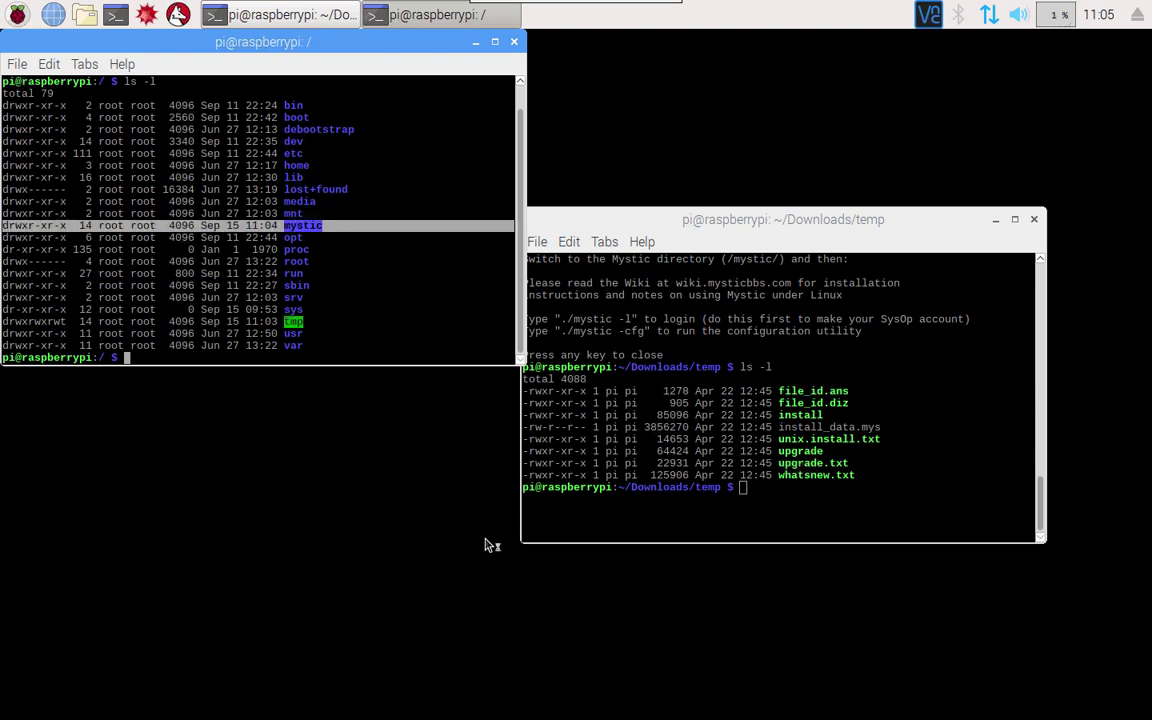
left_click(393, 354)
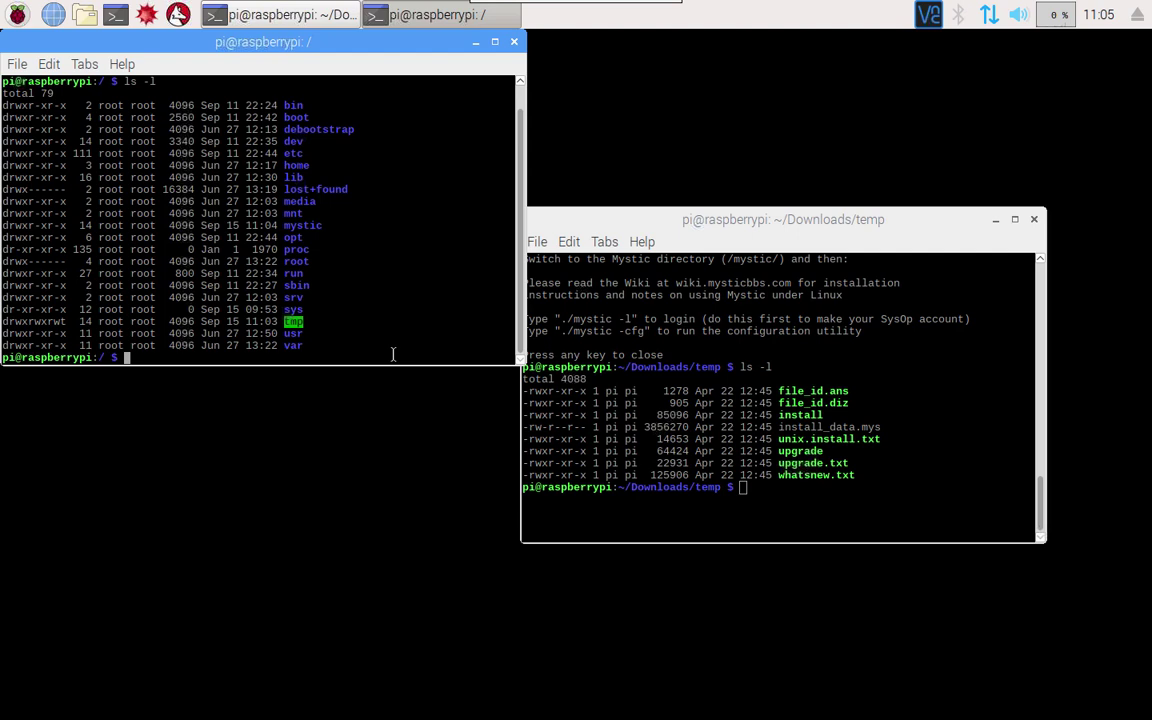
Run sudo chown -R pi:pi /mystic/ and re-list root to confirm pi owns it
type("sudo chown -R pi:pi /mystic/")
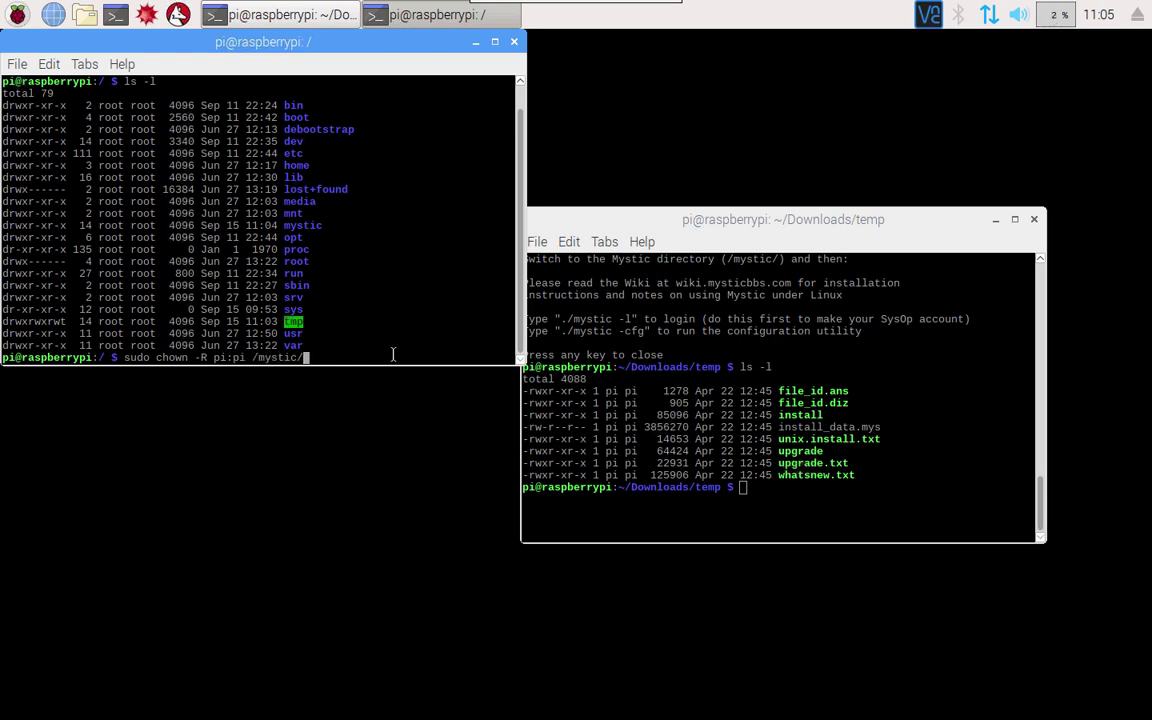
key("Return")
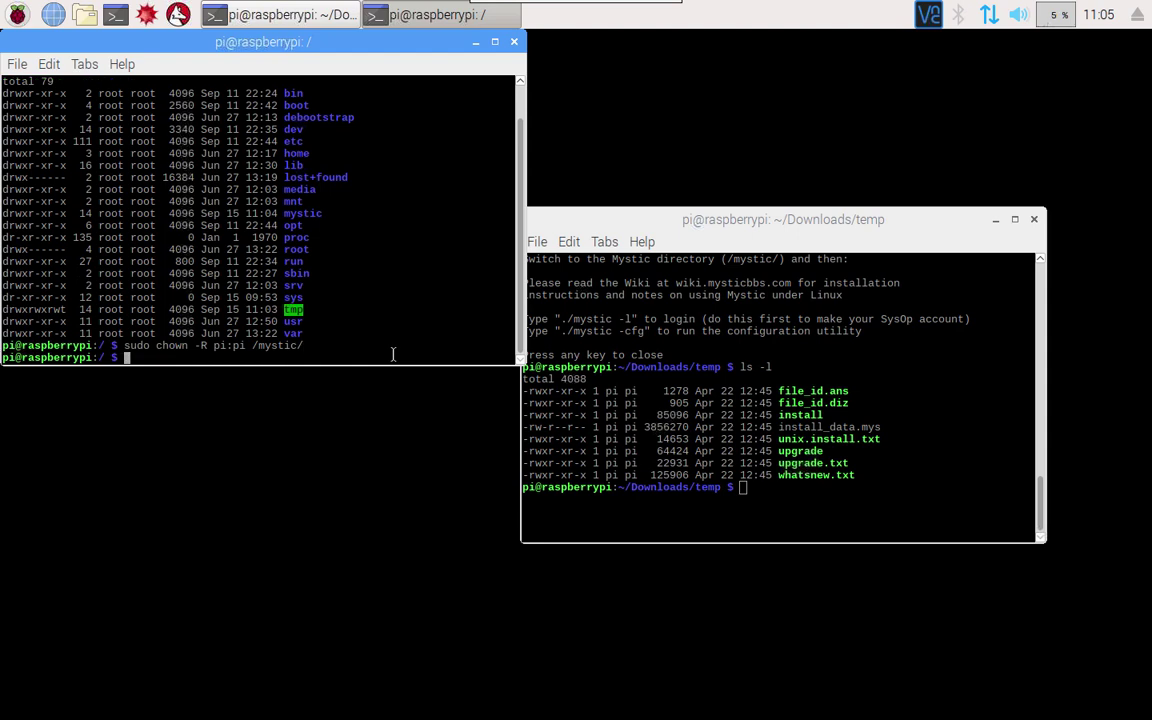
type("ls -l")
key("Return")
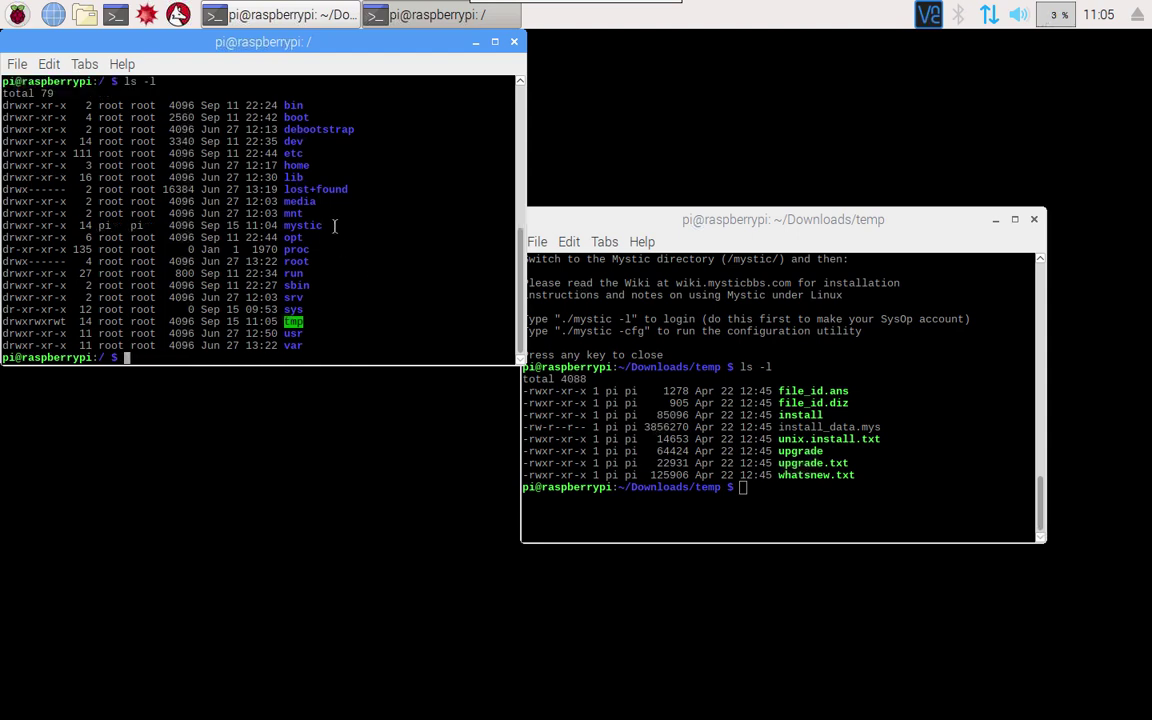
left_click_drag(330, 226, 3, 222)
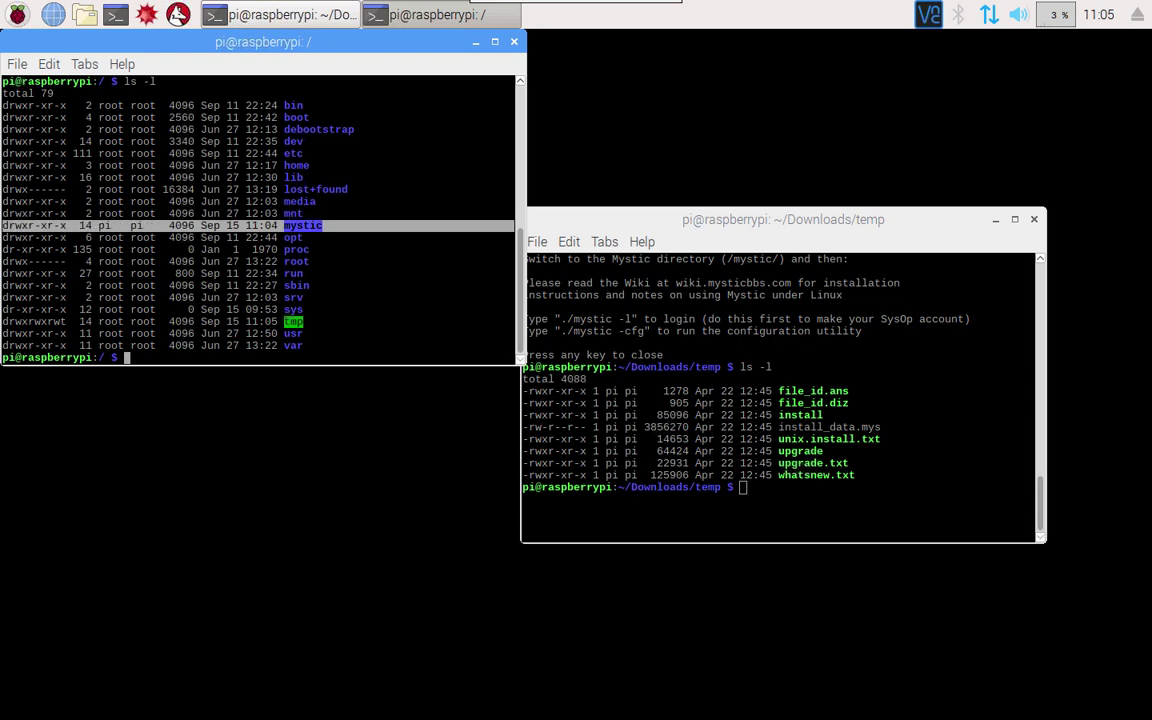
left_click(451, 268)
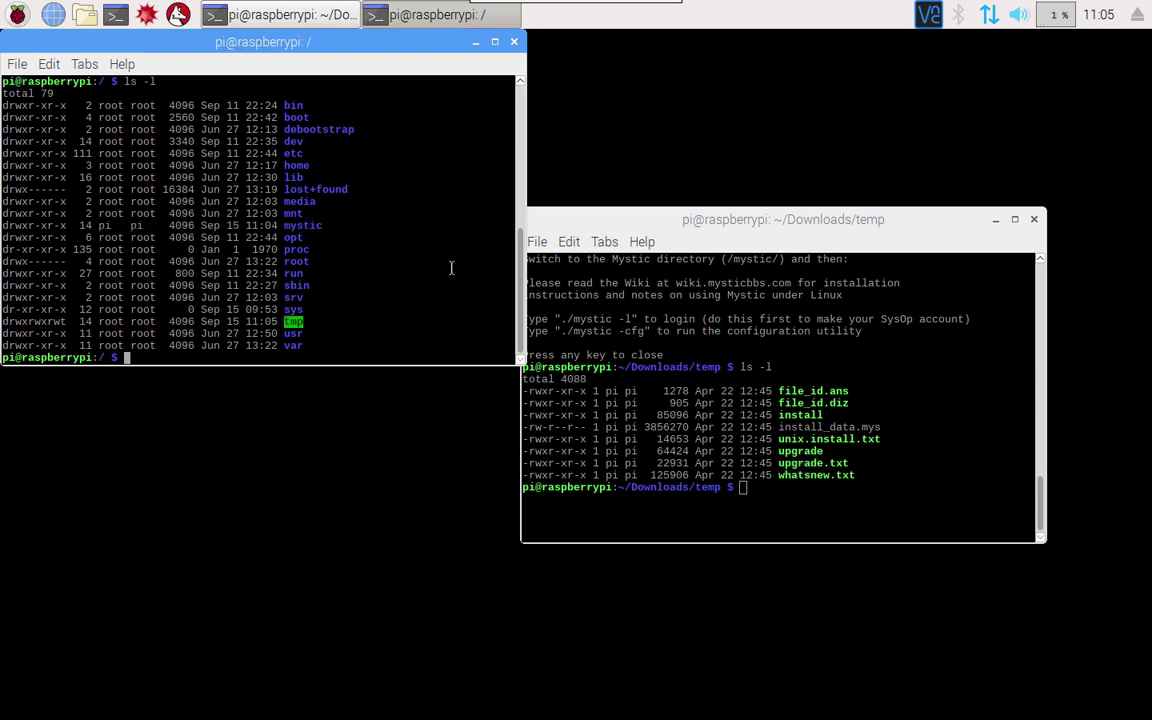
Exit the second terminal, then move the remaining one into /mystic via cd / and cd mystic/
type("exit")
key("Return")
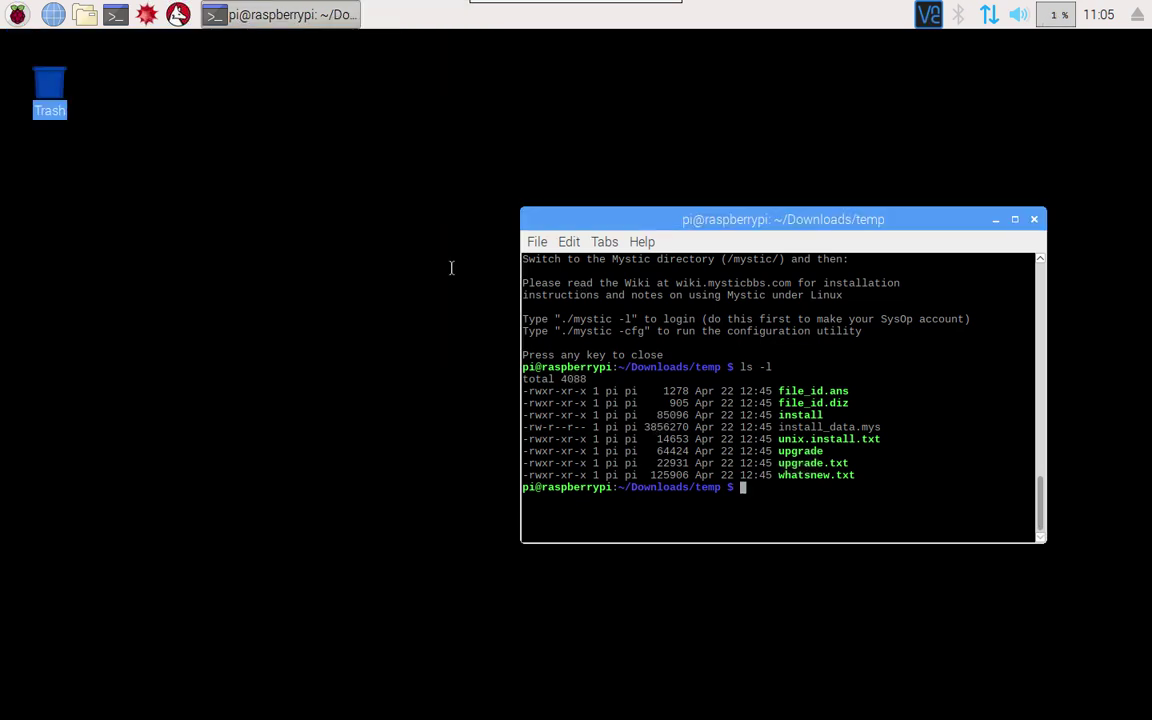
left_click_drag(632, 220, 309, 129)
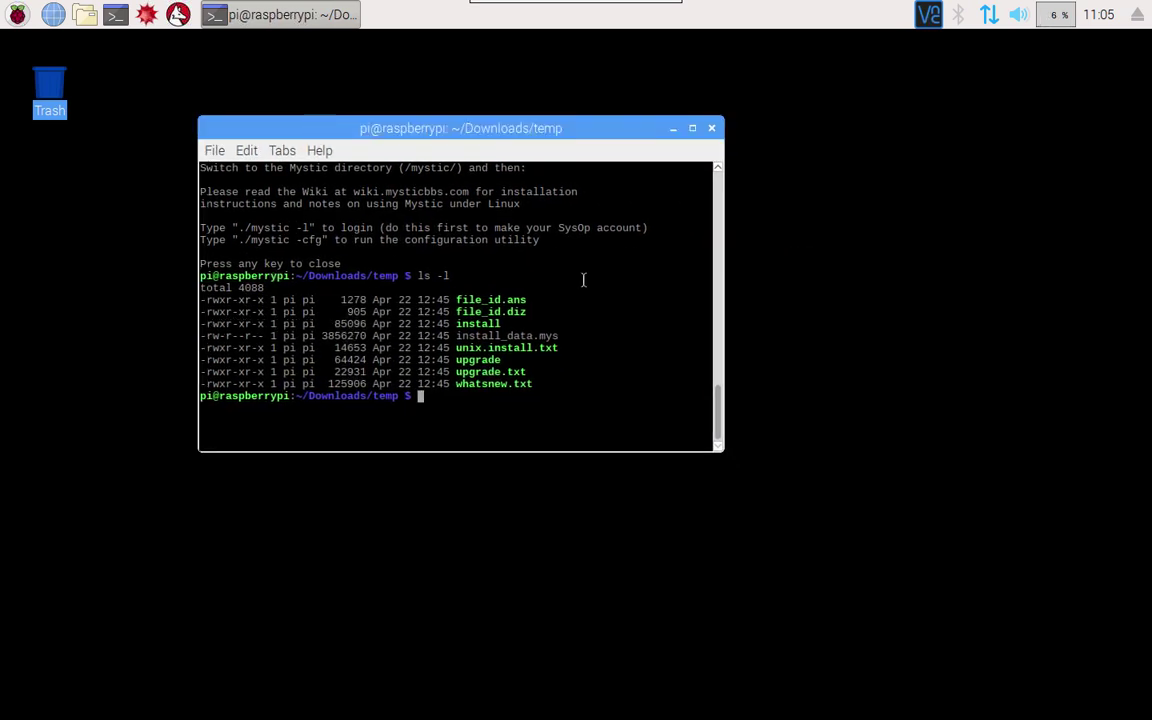
type("cd /")
key("Return")
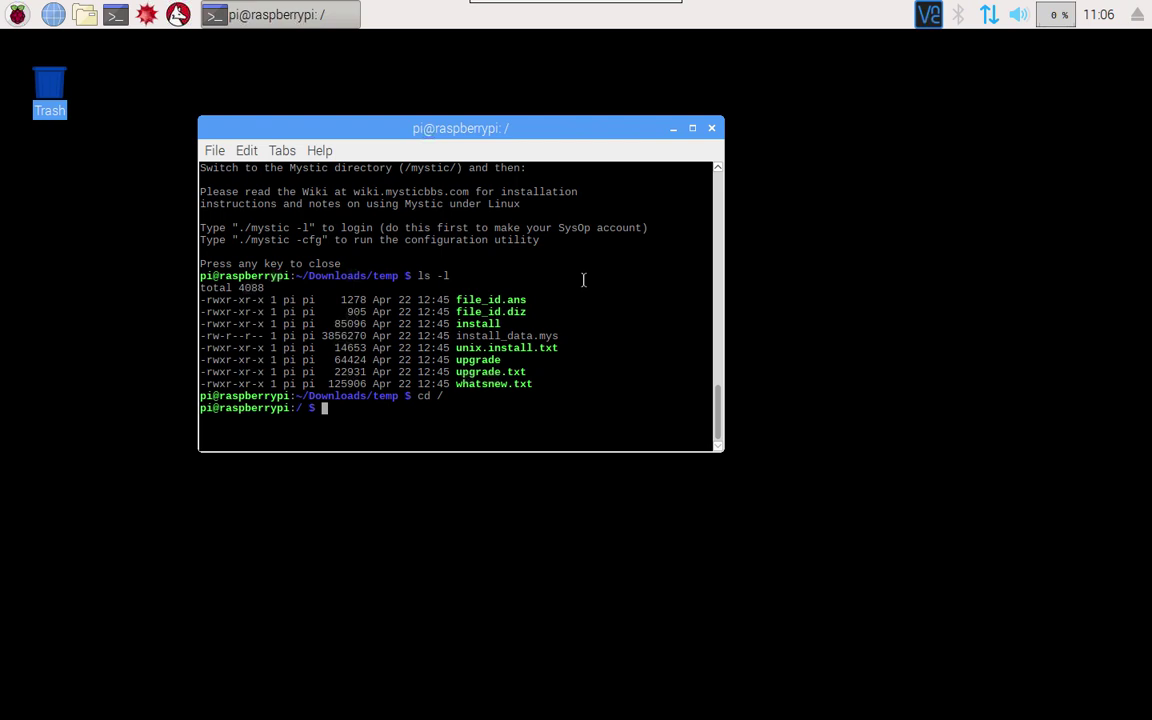
type("cd my")
key("Tab")
key("Return")
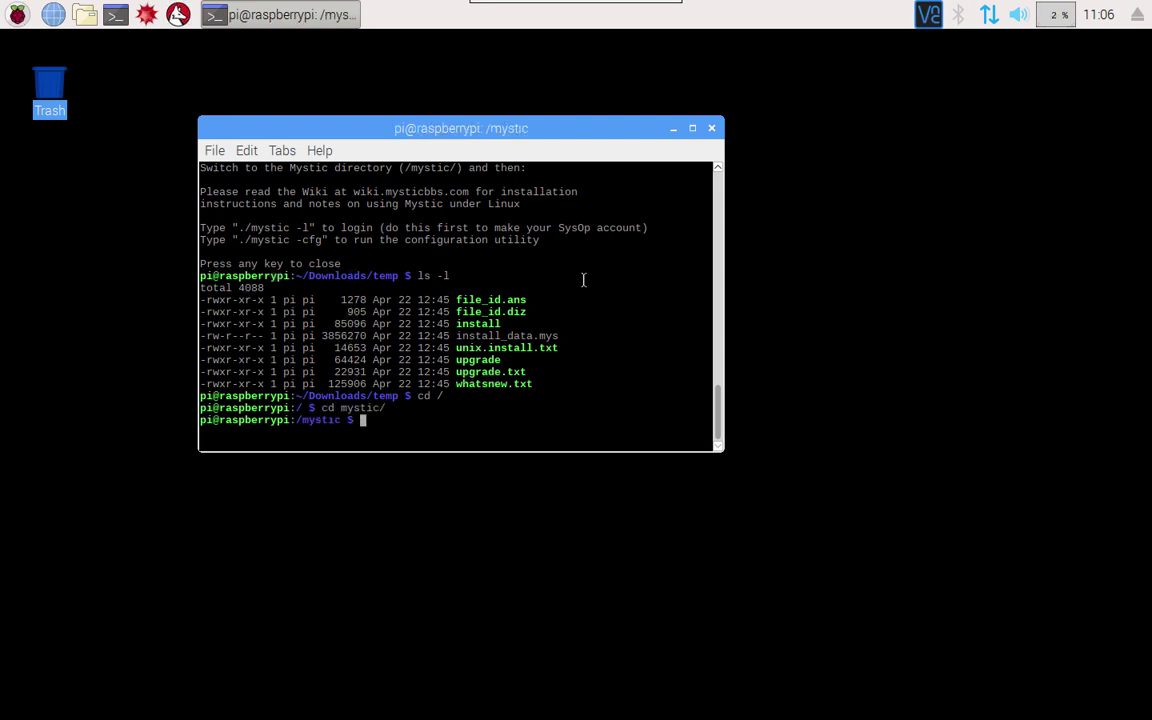
Clear the screen, run ./mystic -l, and enter Avon as the user name
type("clear")
key("Return")
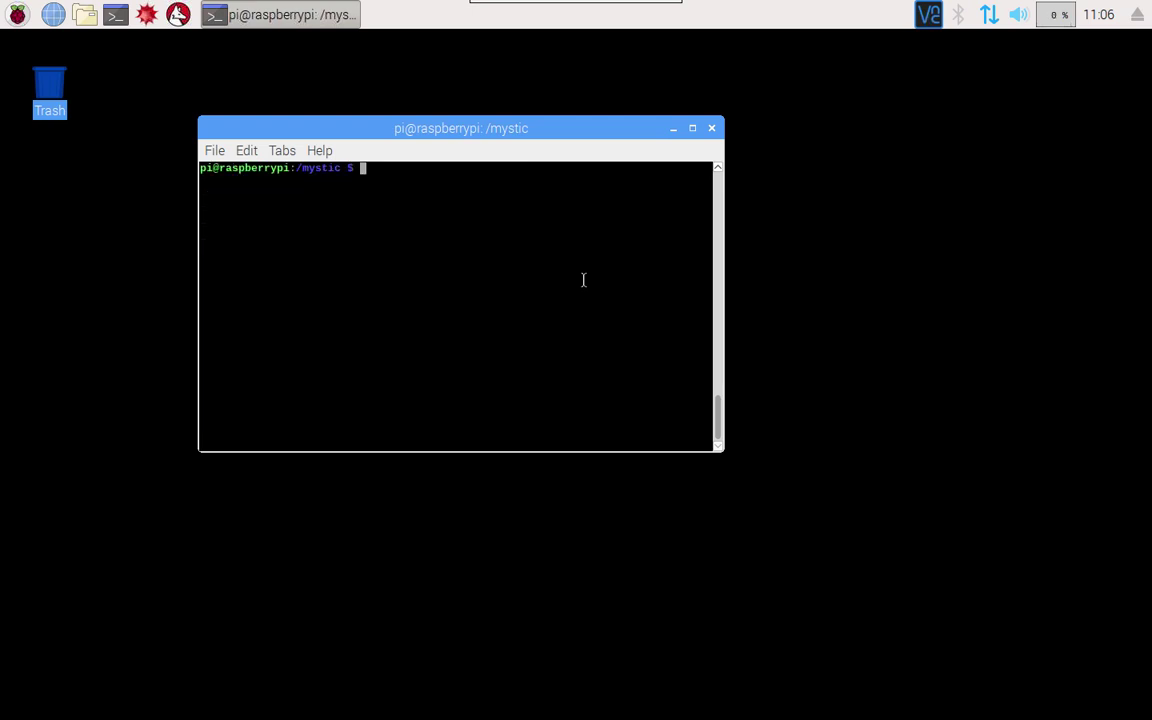
type("./mystic -l")
key("Return")
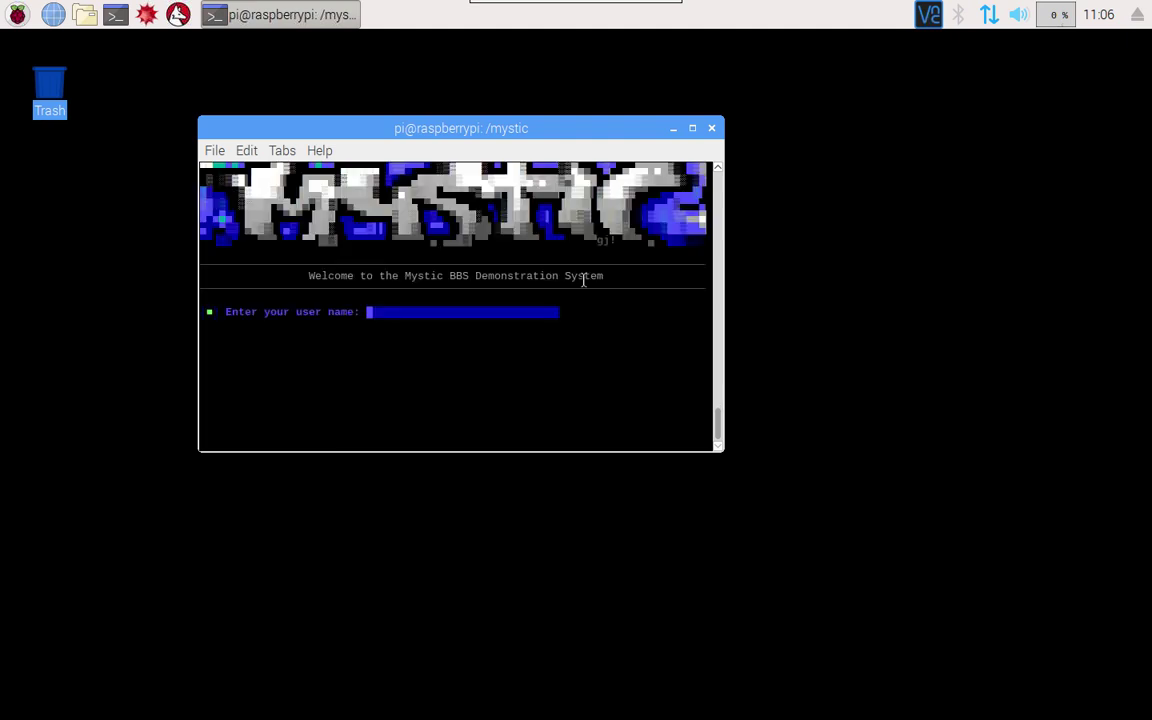
type("Avon")
Start a new account for user name Avon and accept Avon as the alias
key("Return")
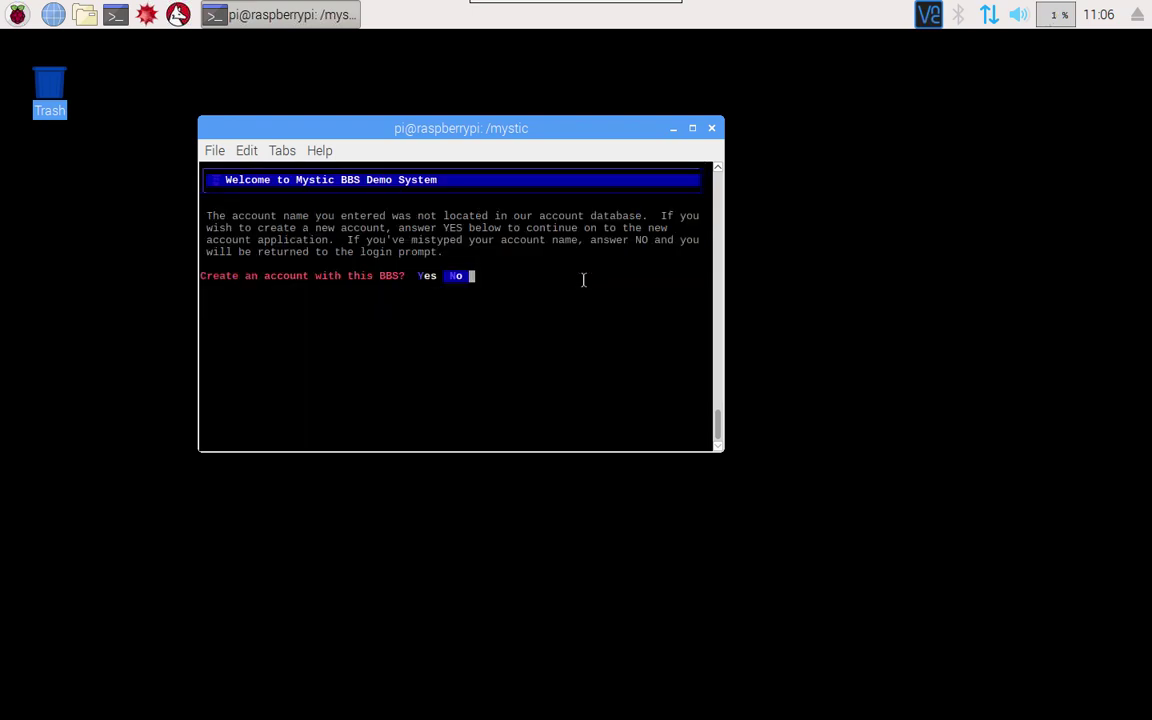
key("Left")
key("Return")
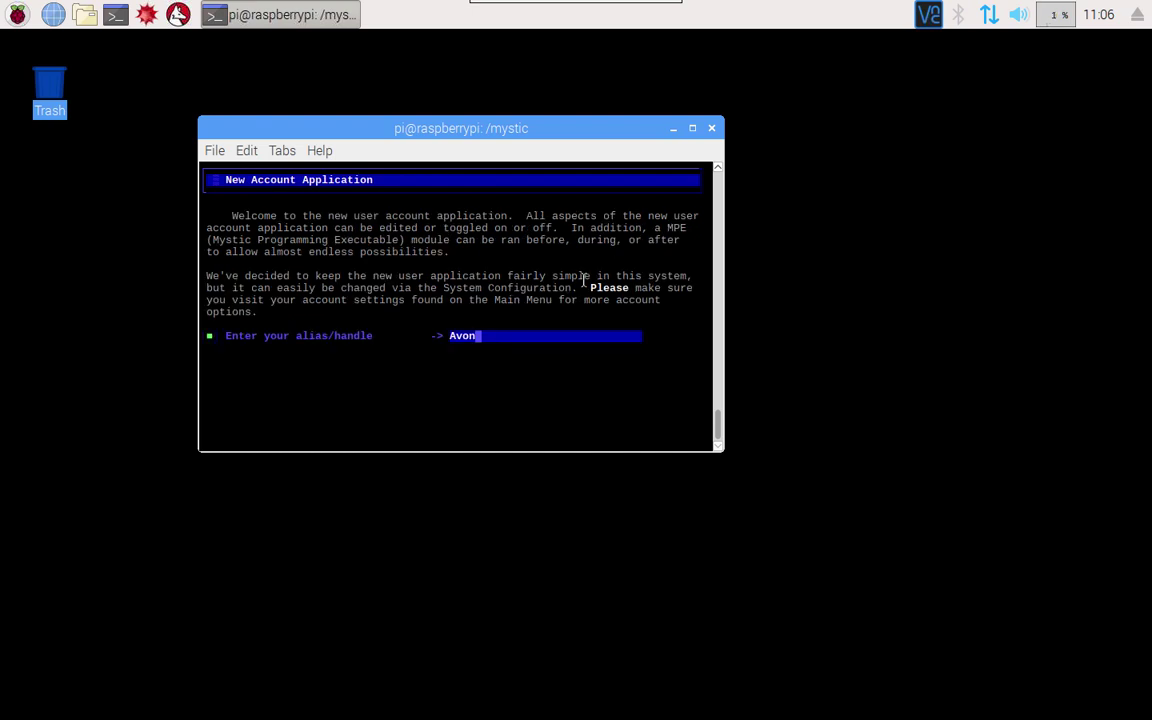
key("Return")
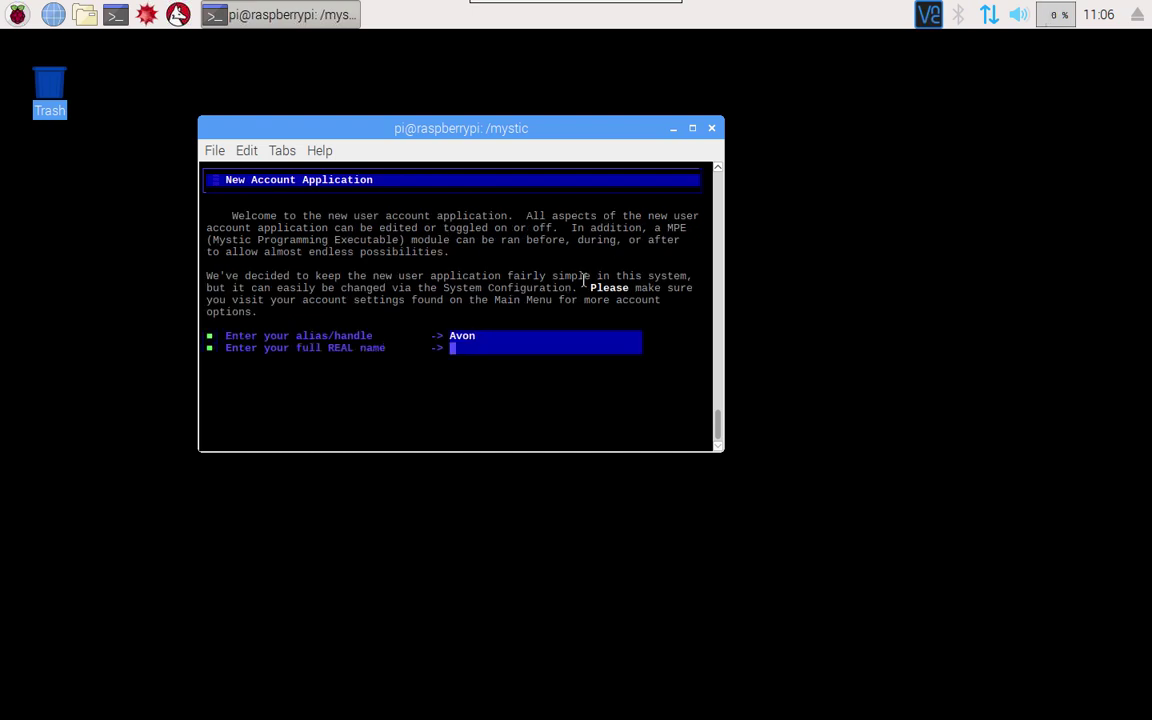
Enter the applicant's real name and e-mail address in the application
key("Return")
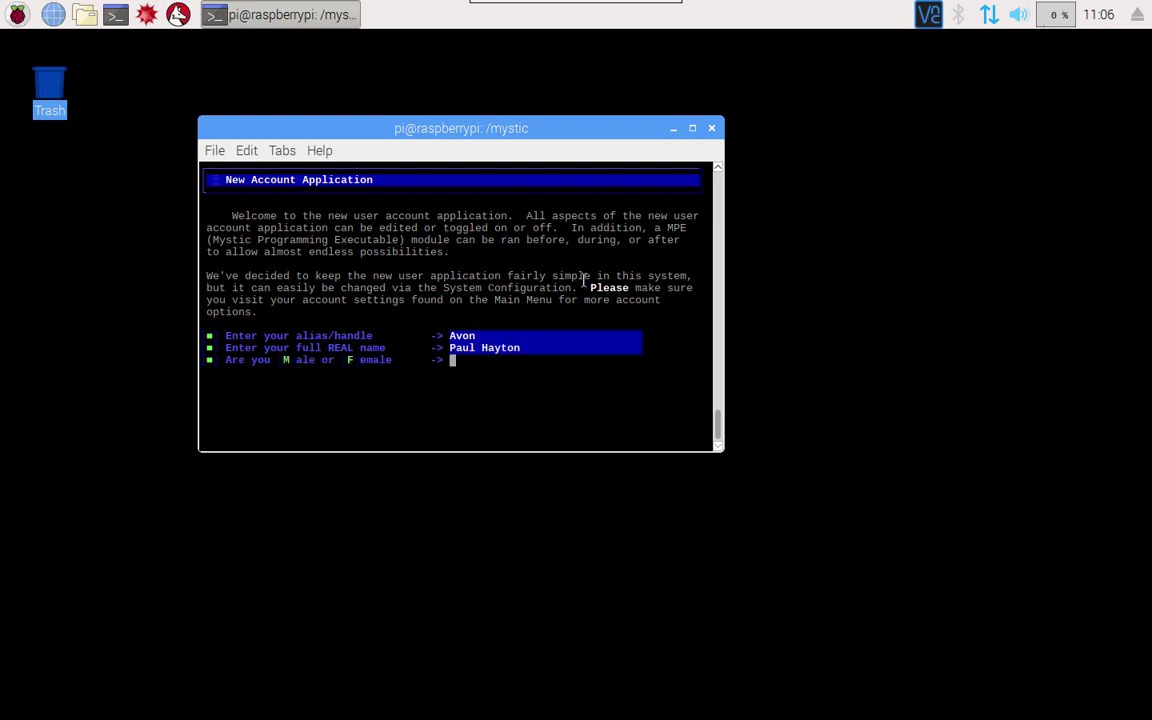
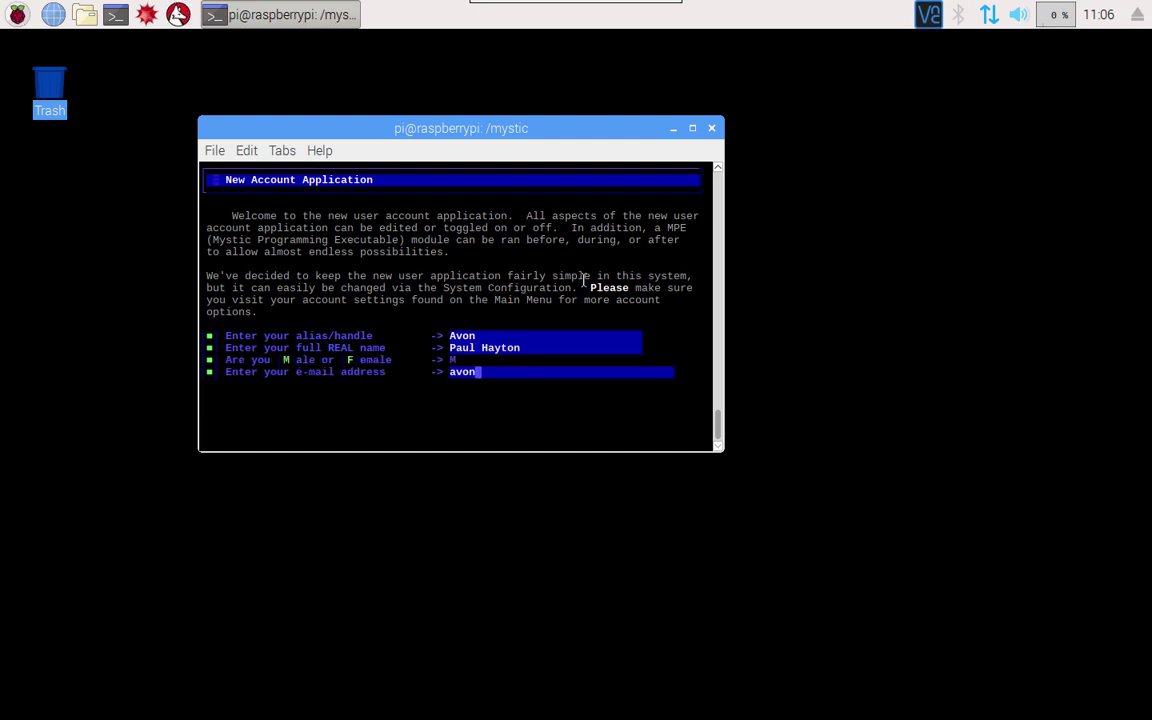
key("Return")
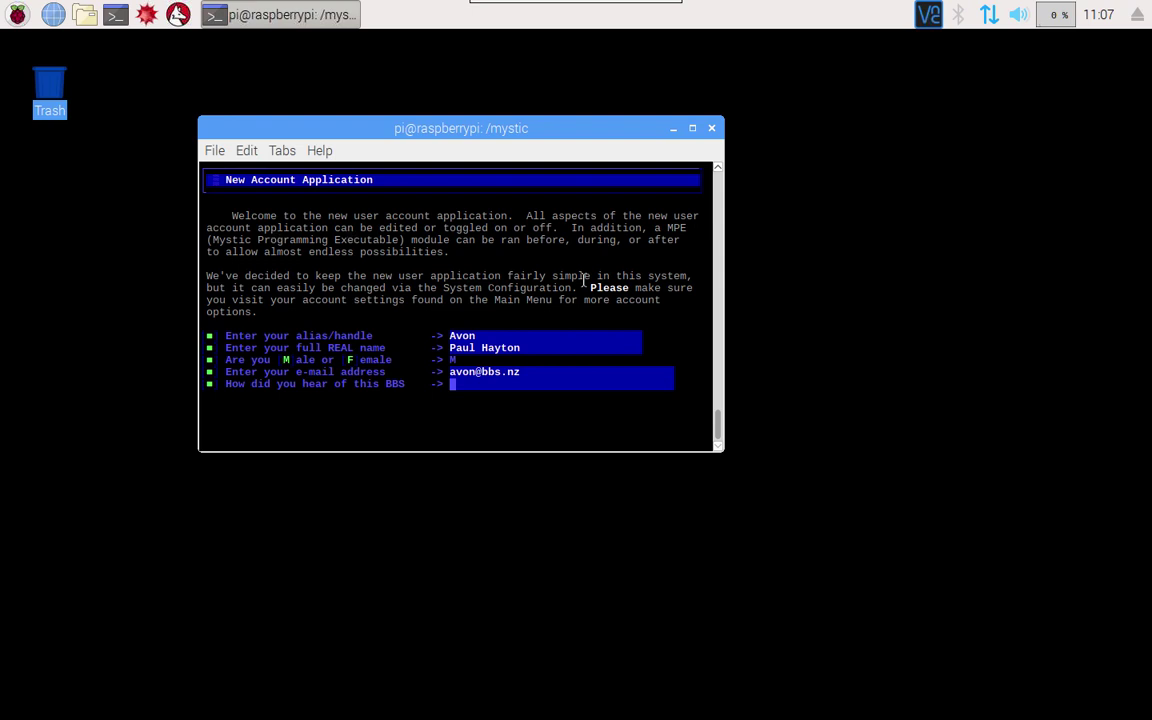
Answer Sysop as the referral and enter the account password twice
type("Ssysop")
key("BackSpace")
key("BackSpace")
key("BackSpace")
key("BackSpace")
key("BackSpace")
type("ysop")
key("Return")
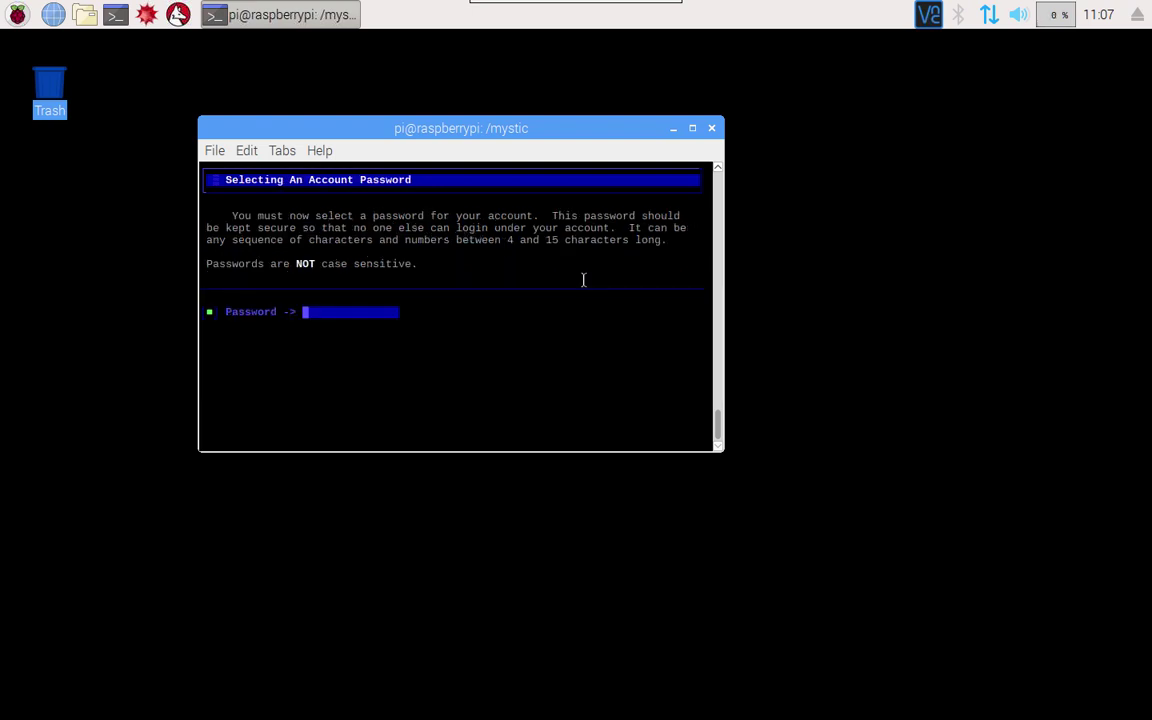
type("****")
key("Return")
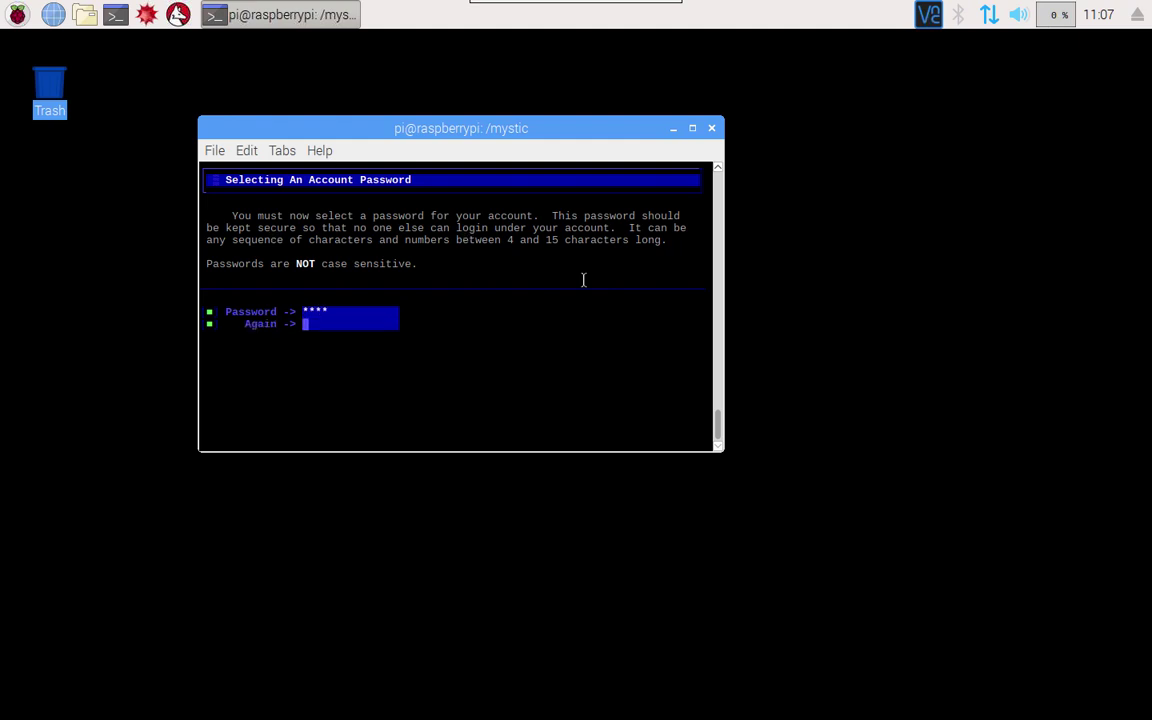
type("****")
Confirm the password, create the account, skip the login prompts, and log off with /G
key("Return")
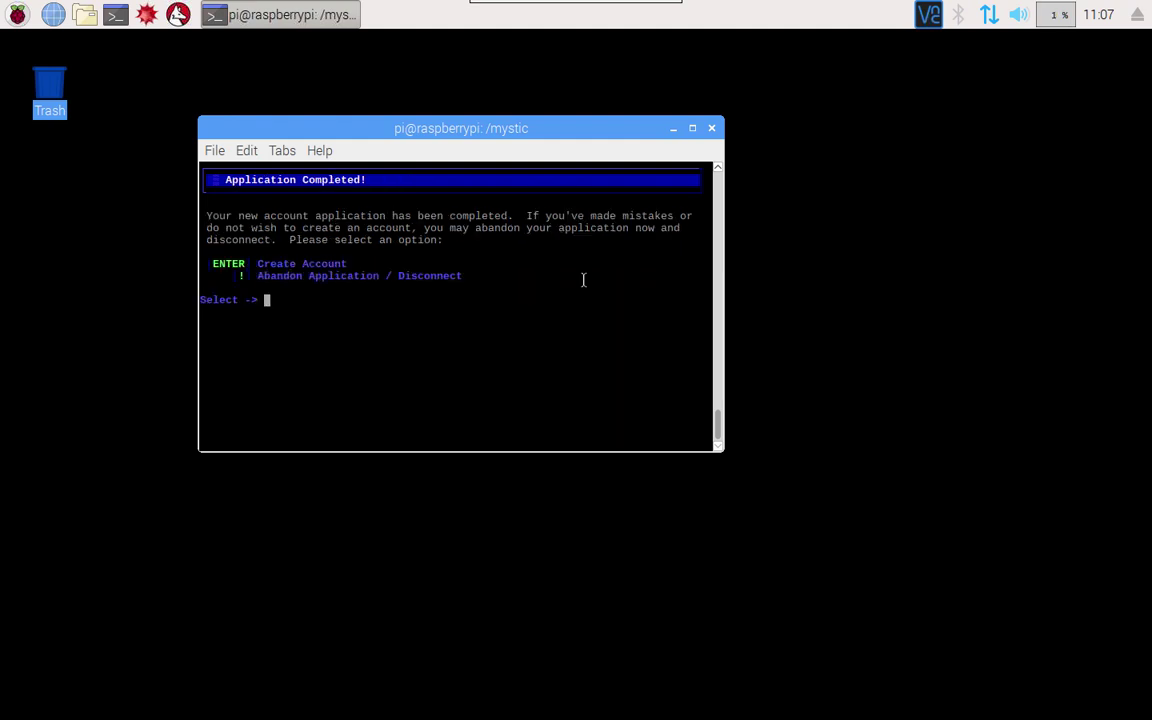
key("Return")
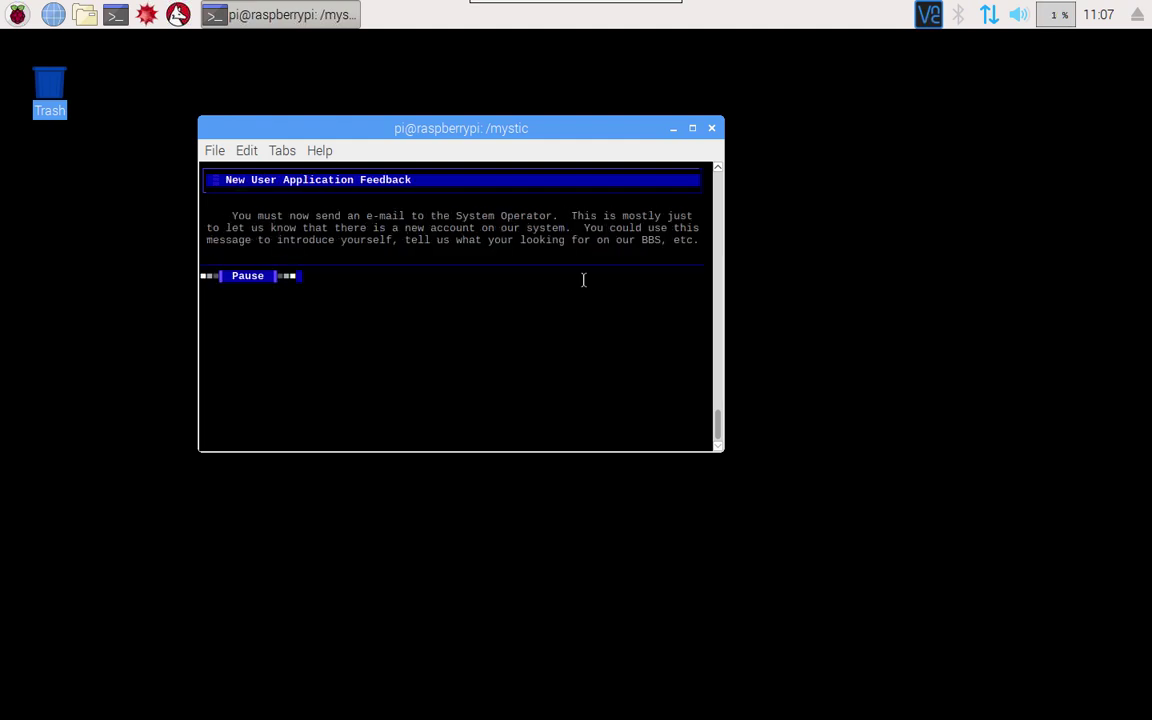
key("Return")
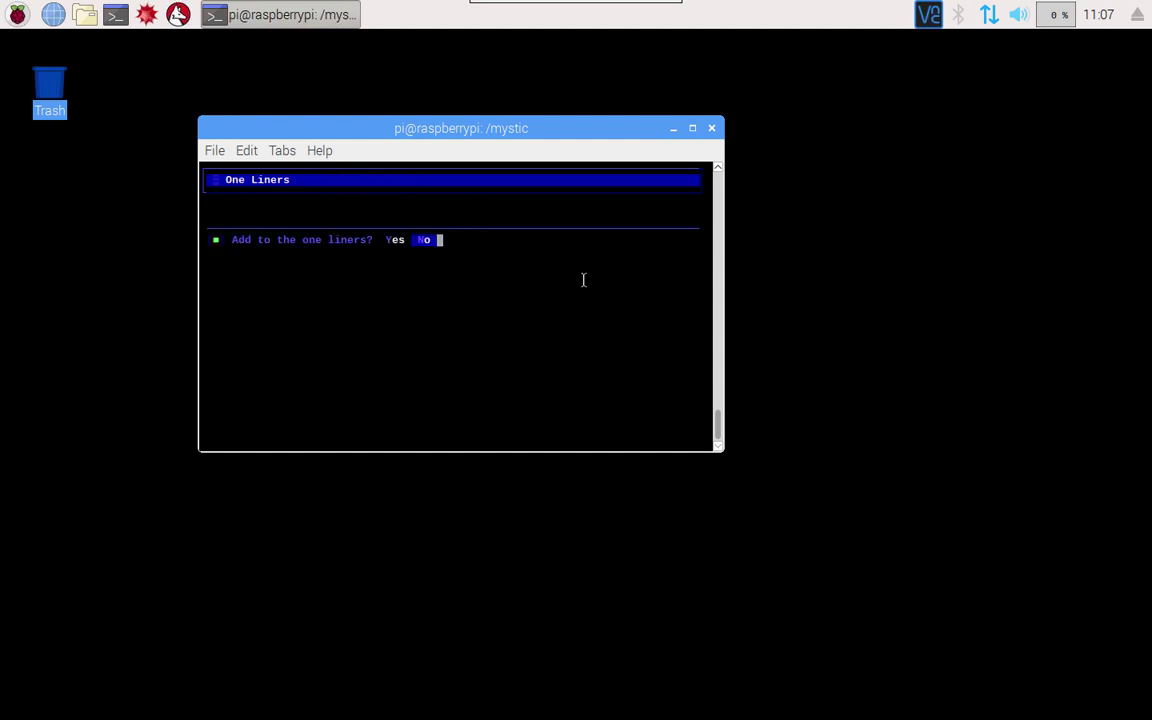
key("Return")
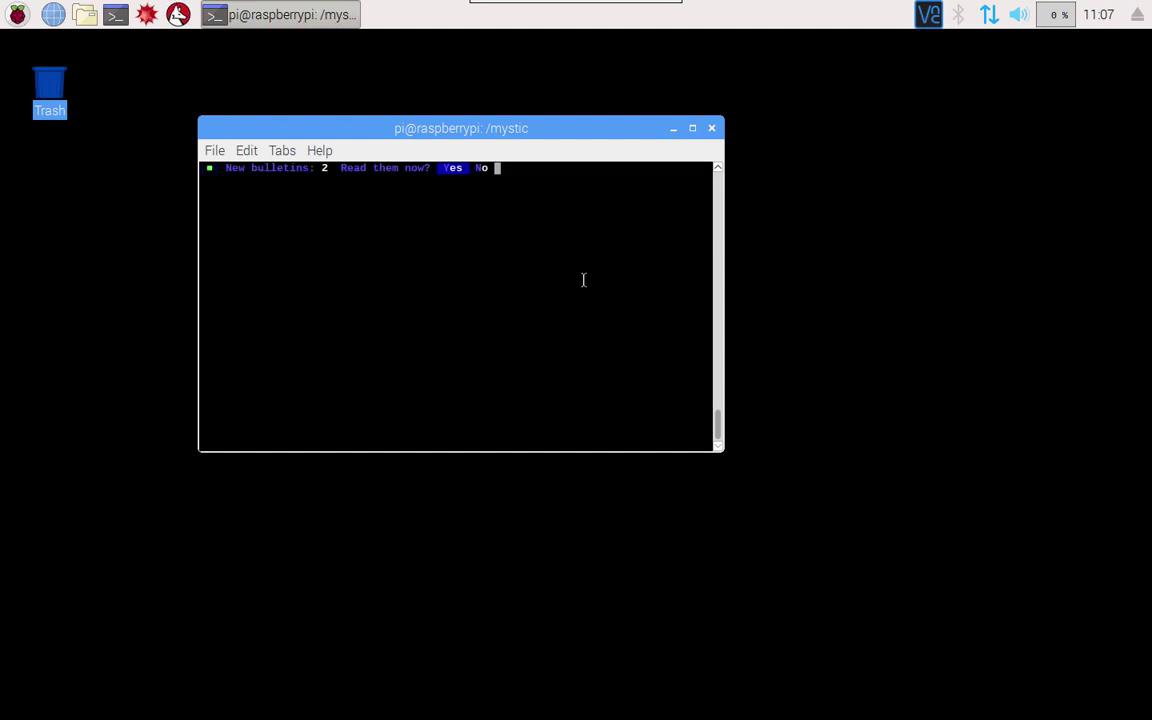
key("n")
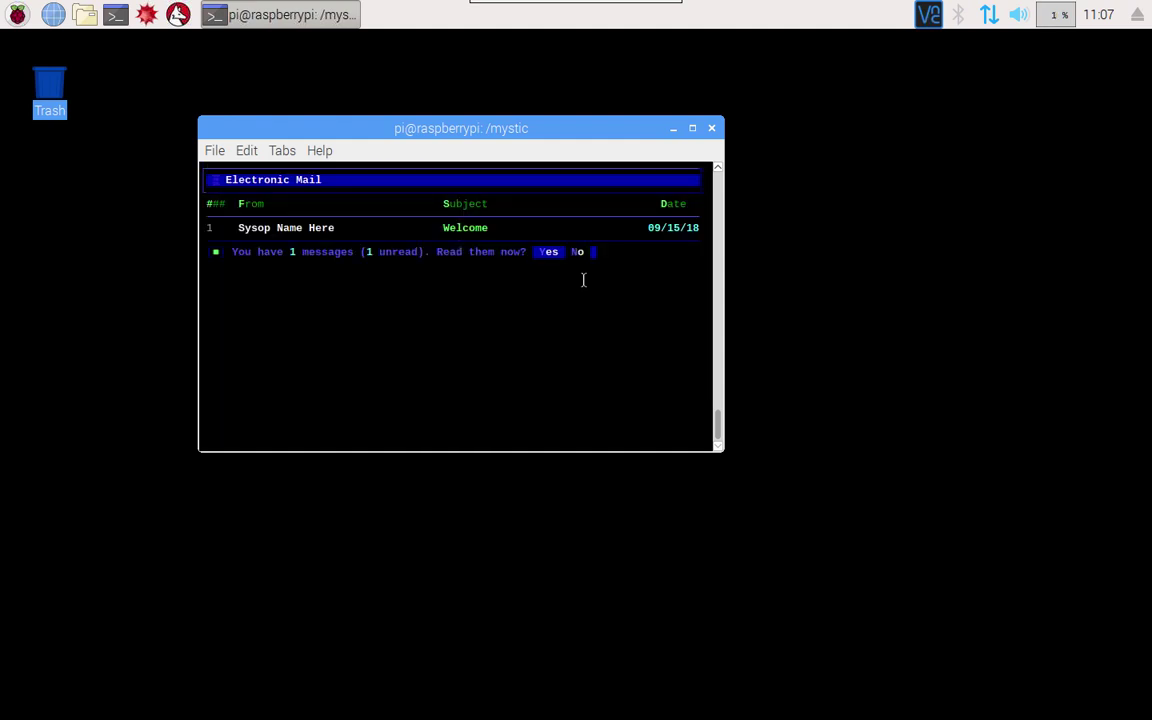
key("n")
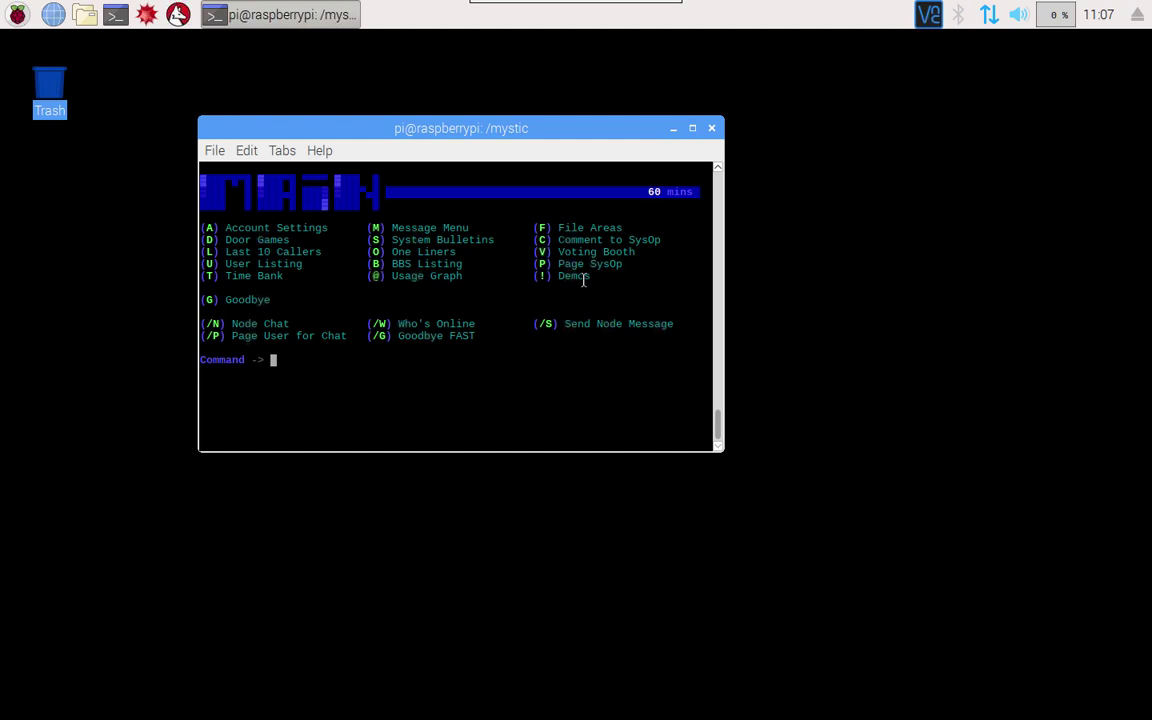
type("/G")
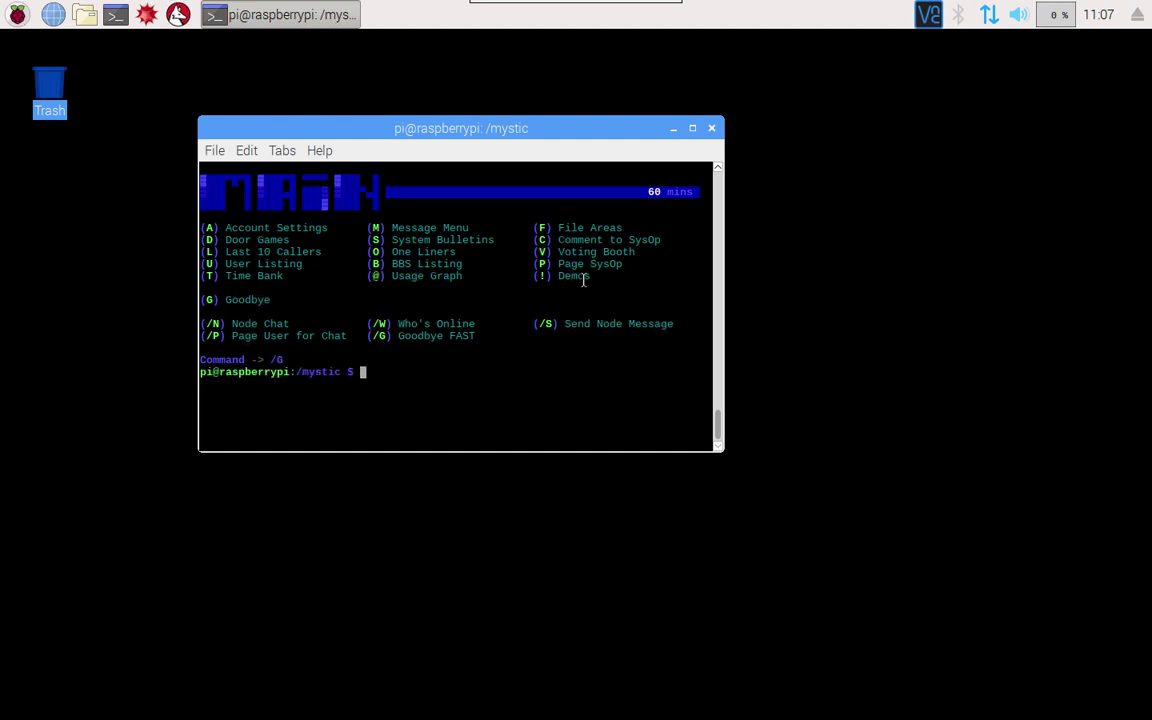
type("./mystic -l")
Run ./mystic -cfg and open the User Editor from the Editors menu
key("BackSpace")
type("cfg")
key("Return")
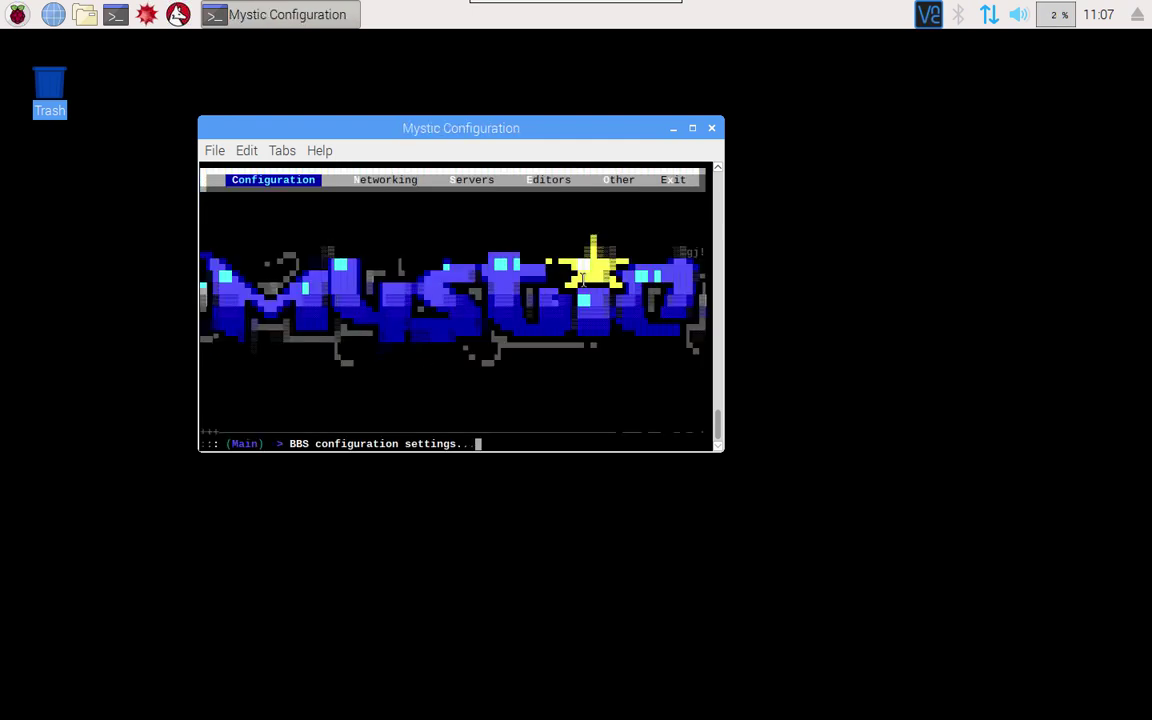
key("Right")
key("Right")
key("Right")
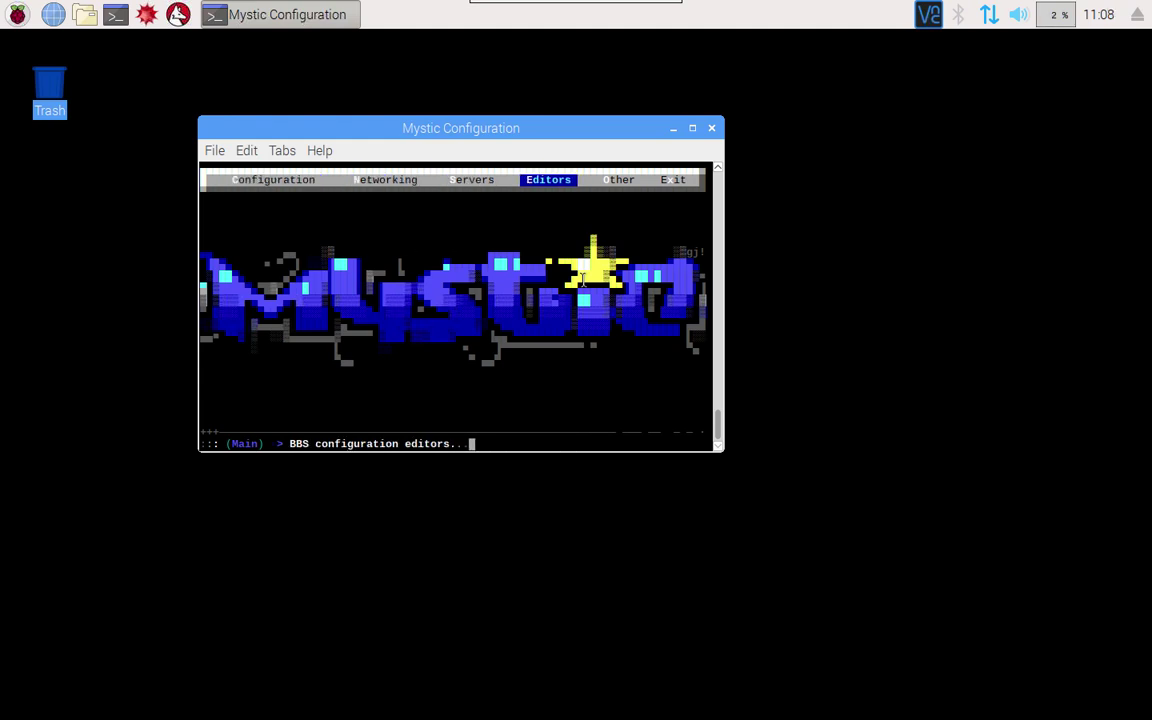
key("Return")
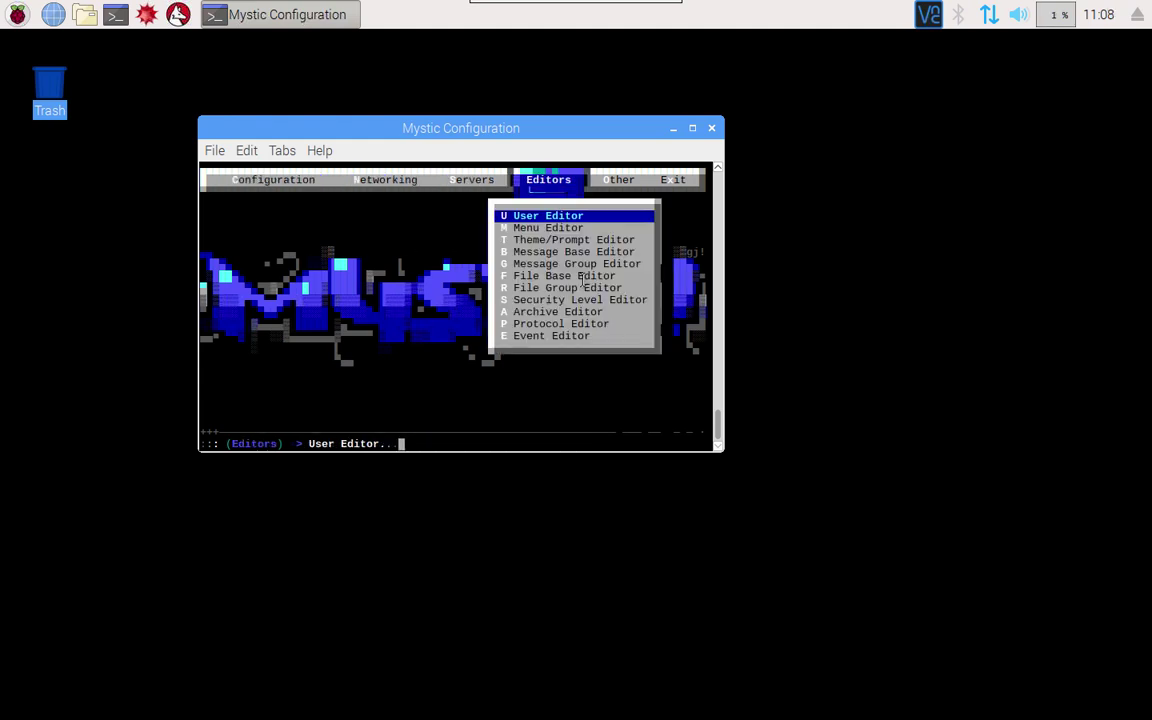
key("Return")
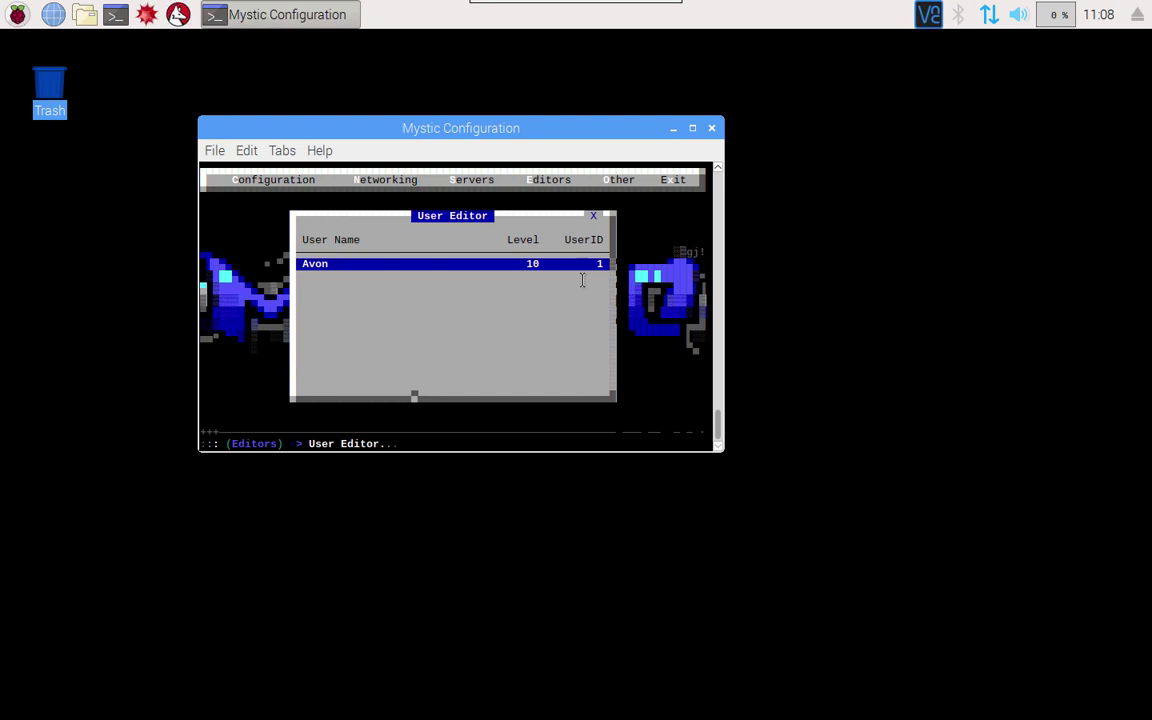
Open the account's record and page through its settings, ending on the security page
key("Return")
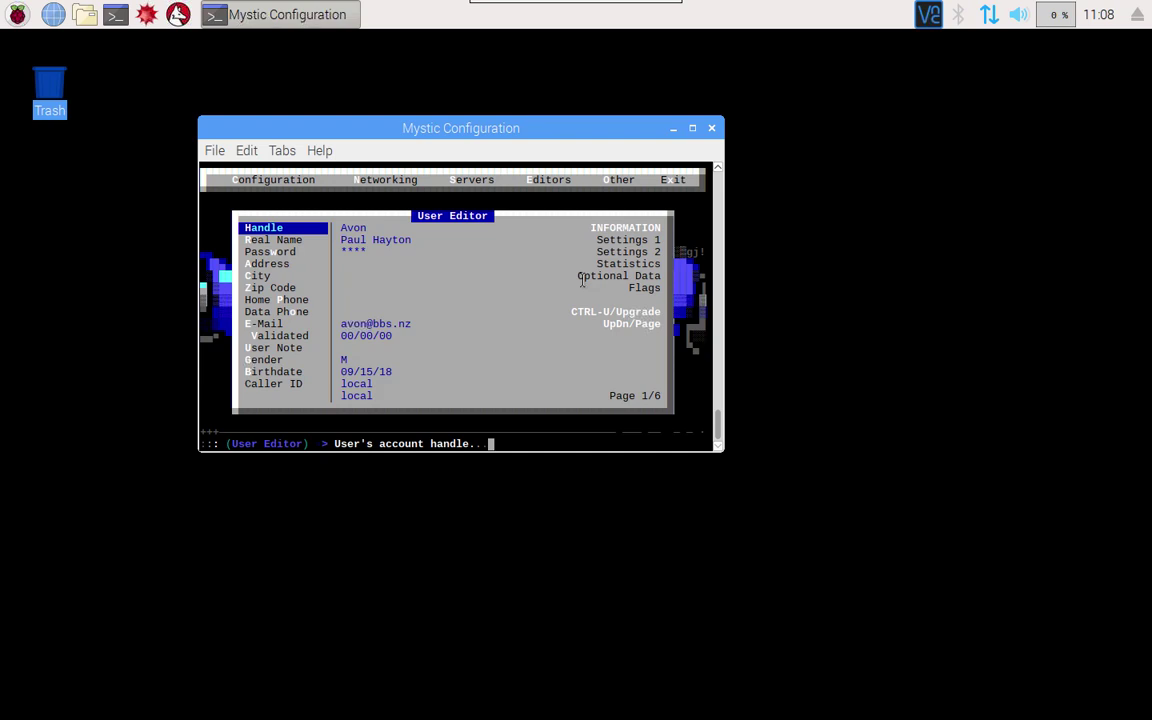
key("Page_Down")
key("Page_Down")
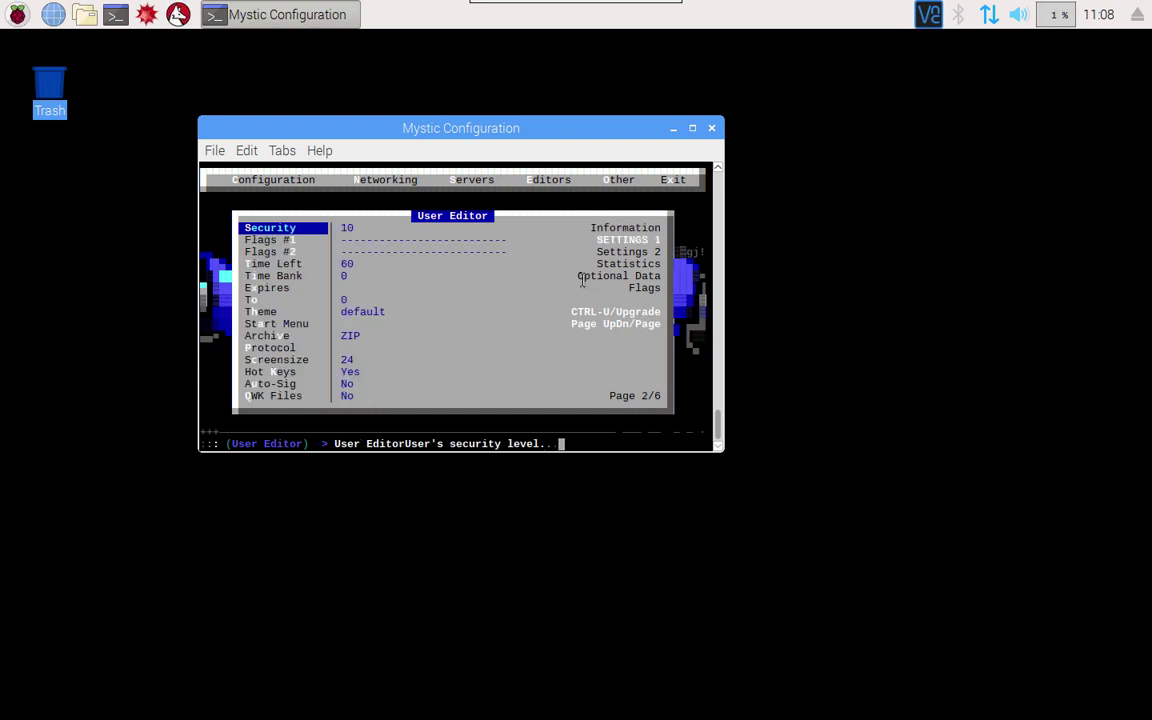
key("Page_Down")
key("Page_Down")
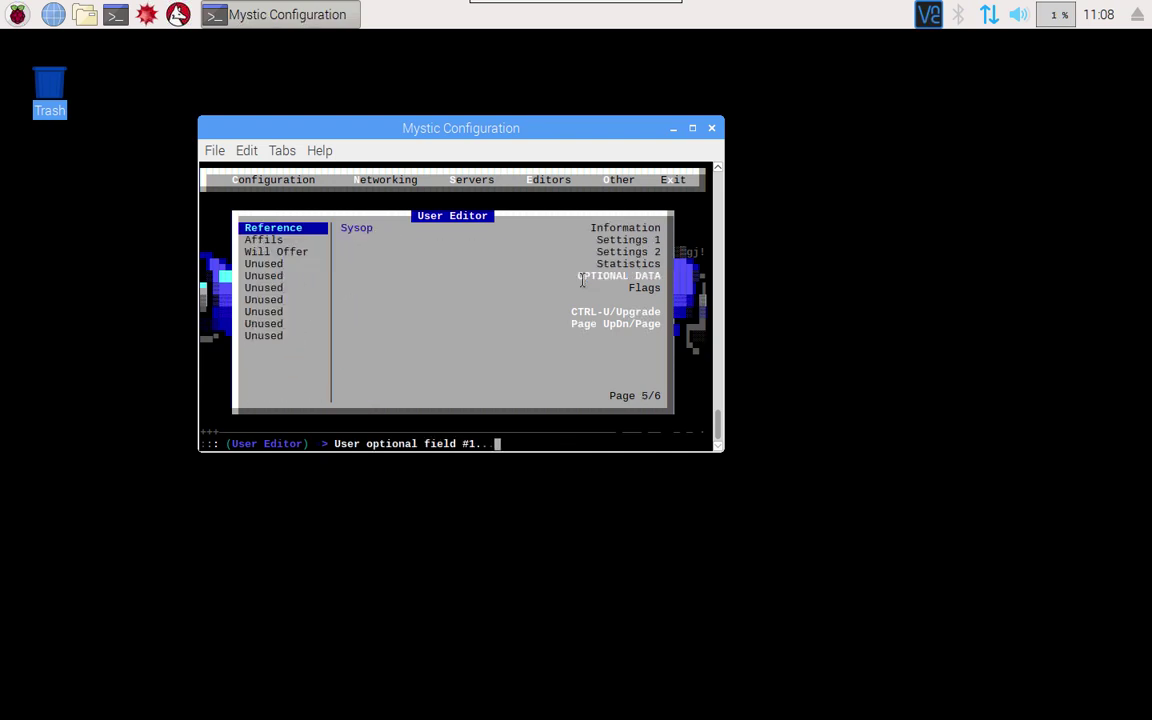
key("Page_Down")
key("Page_Up")
key("Page_Up")
key("Page_Up")
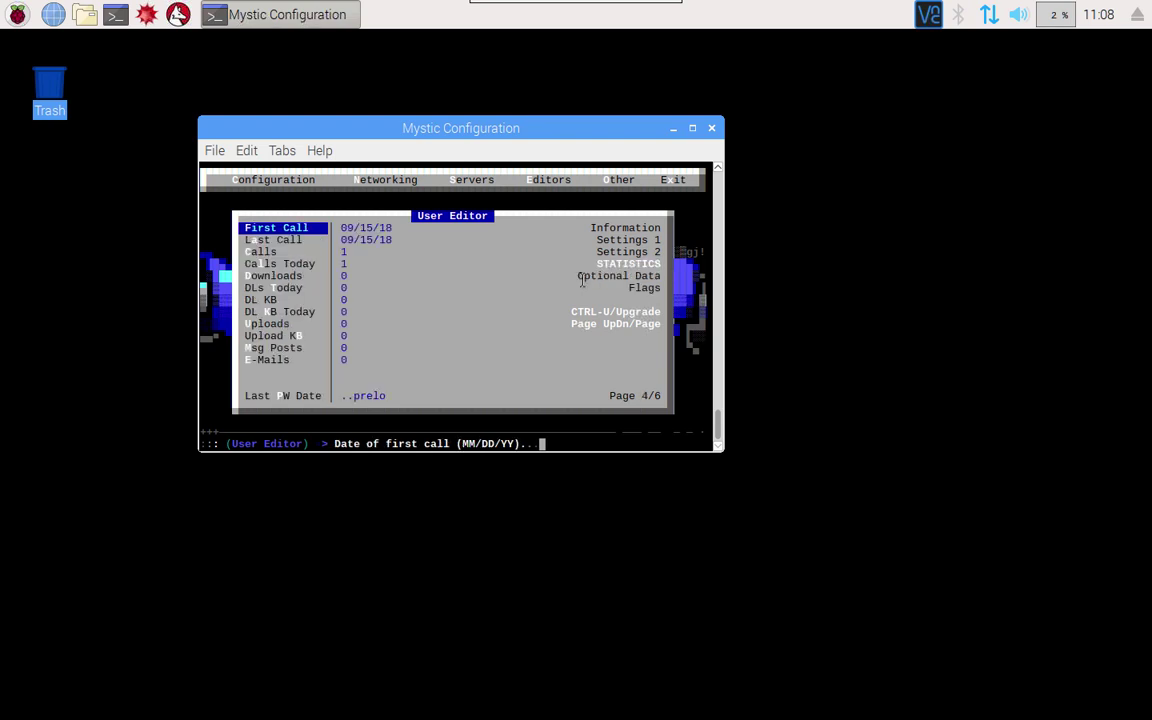
key("Page_Up")
key("Page_Up")
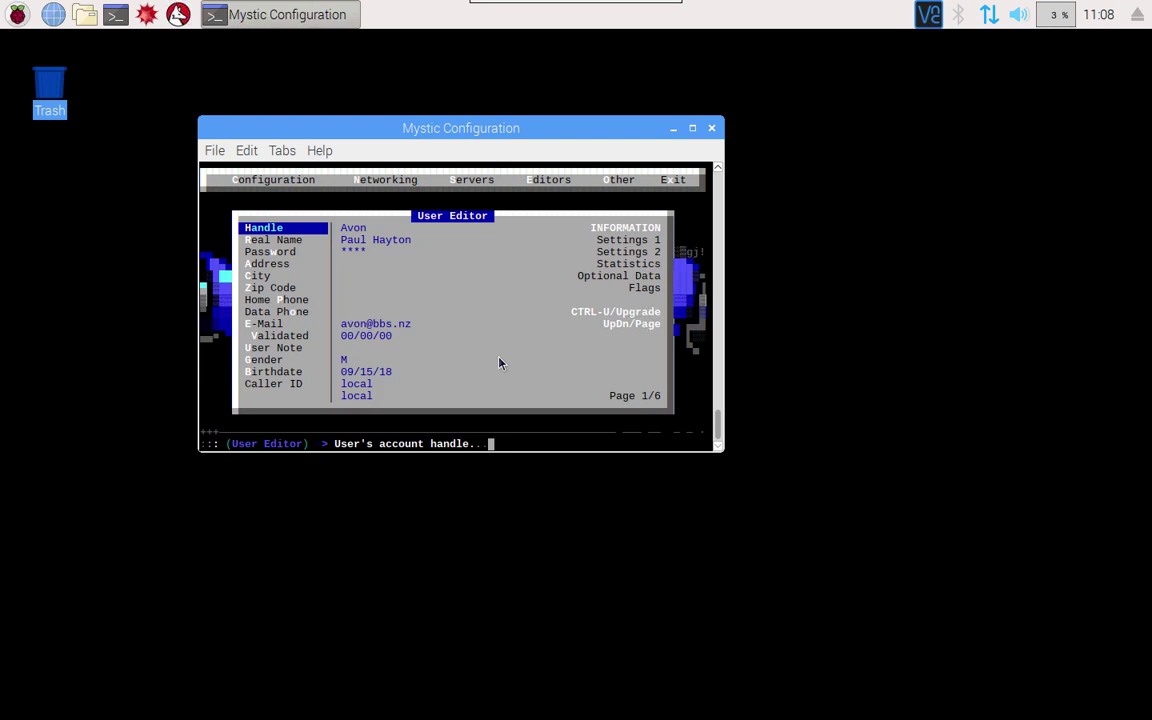
Assign security level 255 (System Operator) to the account from the Security Levels list
key("ctrl+u")
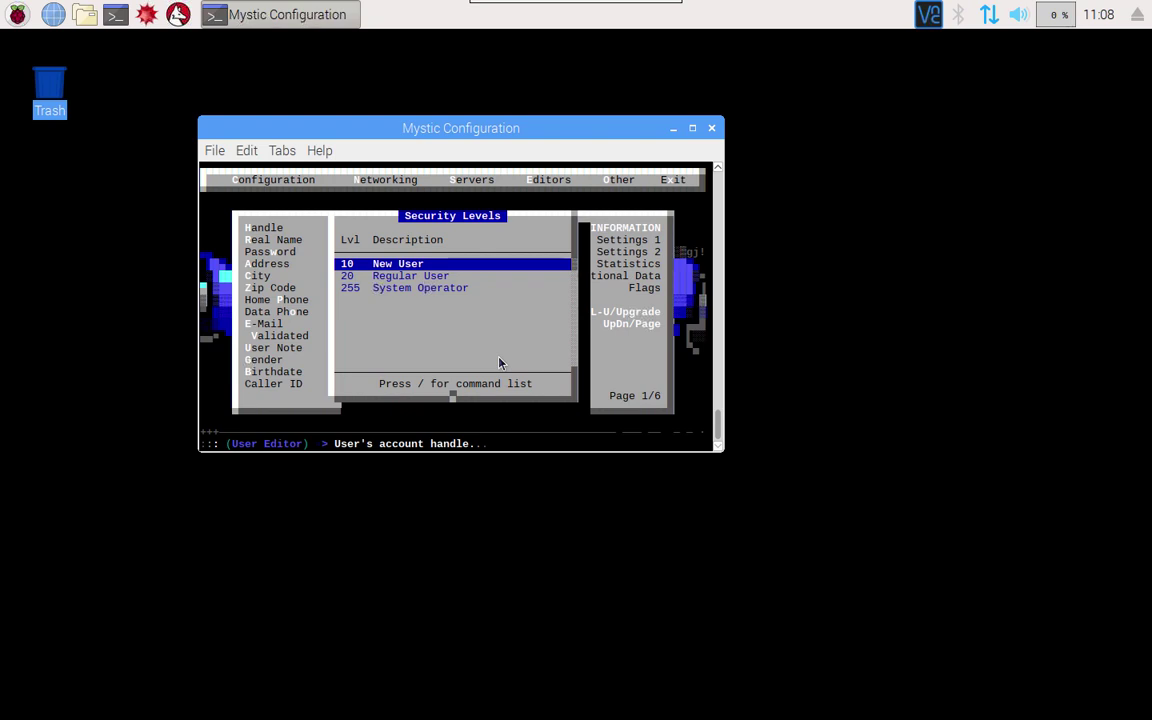
key("slash")
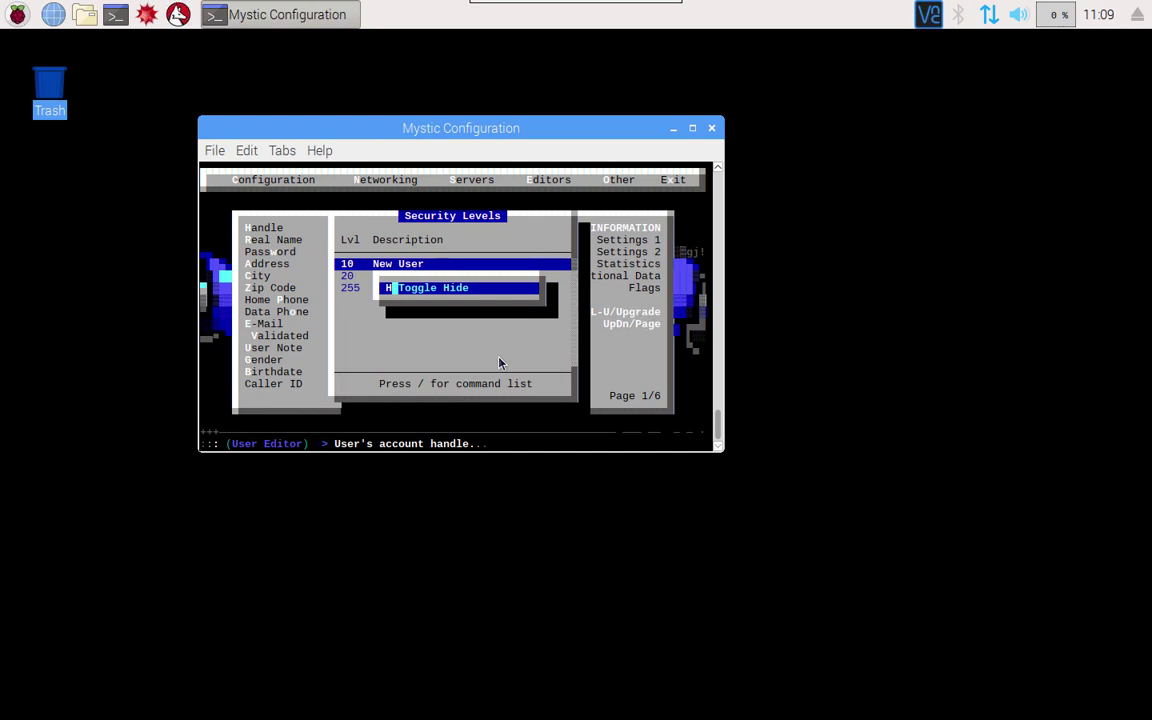
key("Return")
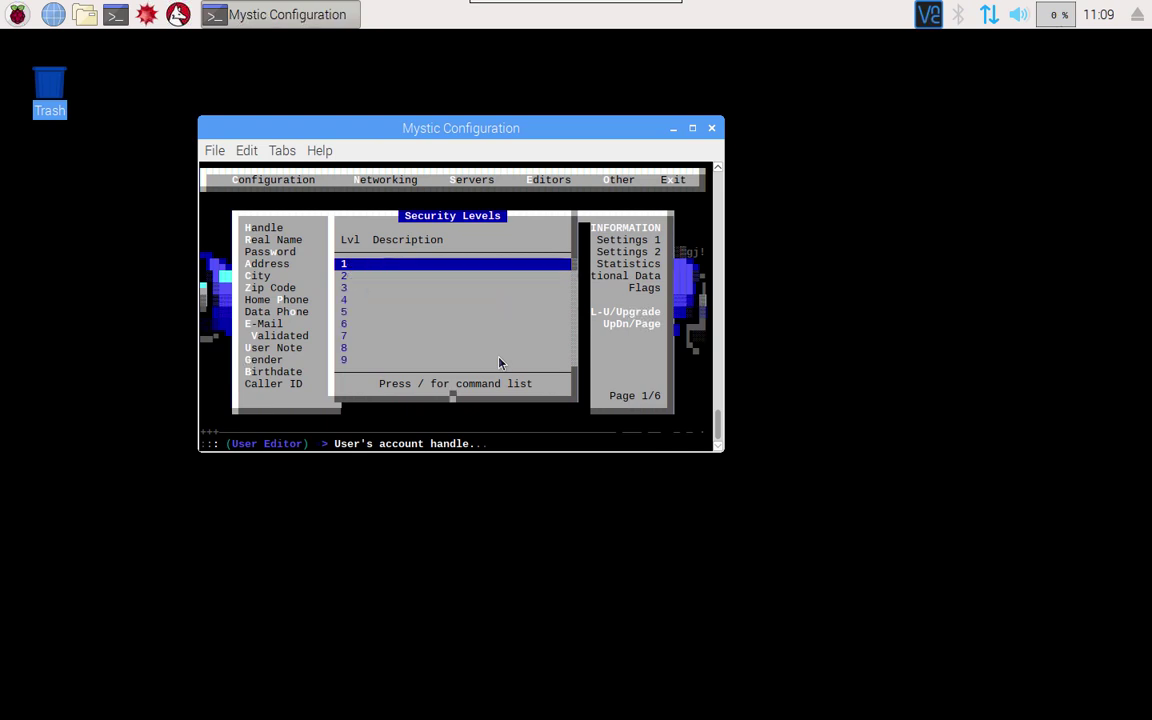
key("Page_Down")
key("Page_Down")
key("Page_Down")
key("Page_Down")
key("Page_Down")
key("Page_Down")
key("Page_Down")
key("Page_Down")
key("Page_Down")
key("Page_Down")
key("Page_Down")
key("Page_Down")
key("Page_Down")
key("Page_Down")
key("Page_Down")
key("Page_Down")
key("Page_Down")
key("Page_Down")
key("Page_Down")
key("Page_Down")
key("Page_Down")
key("Page_Down")
key("Page_Down")
key("Page_Down")
key("Page_Down")
key("Page_Down")
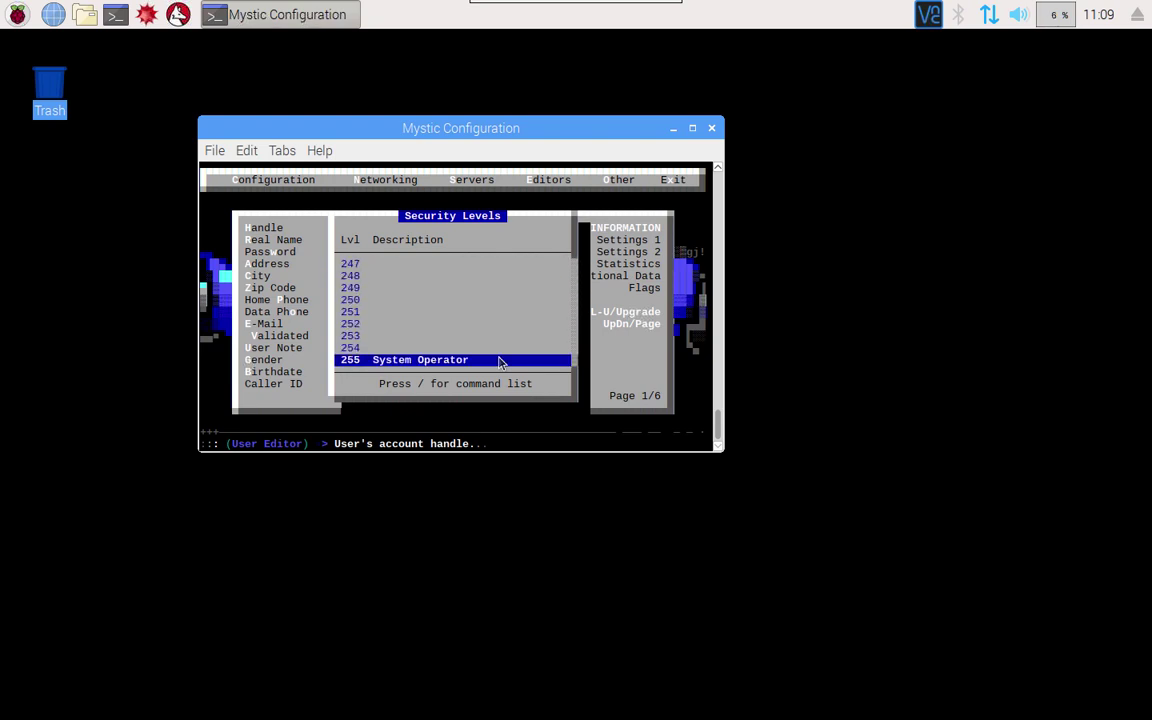
key("Up")
key("Up")
key("Up")
key("Up")
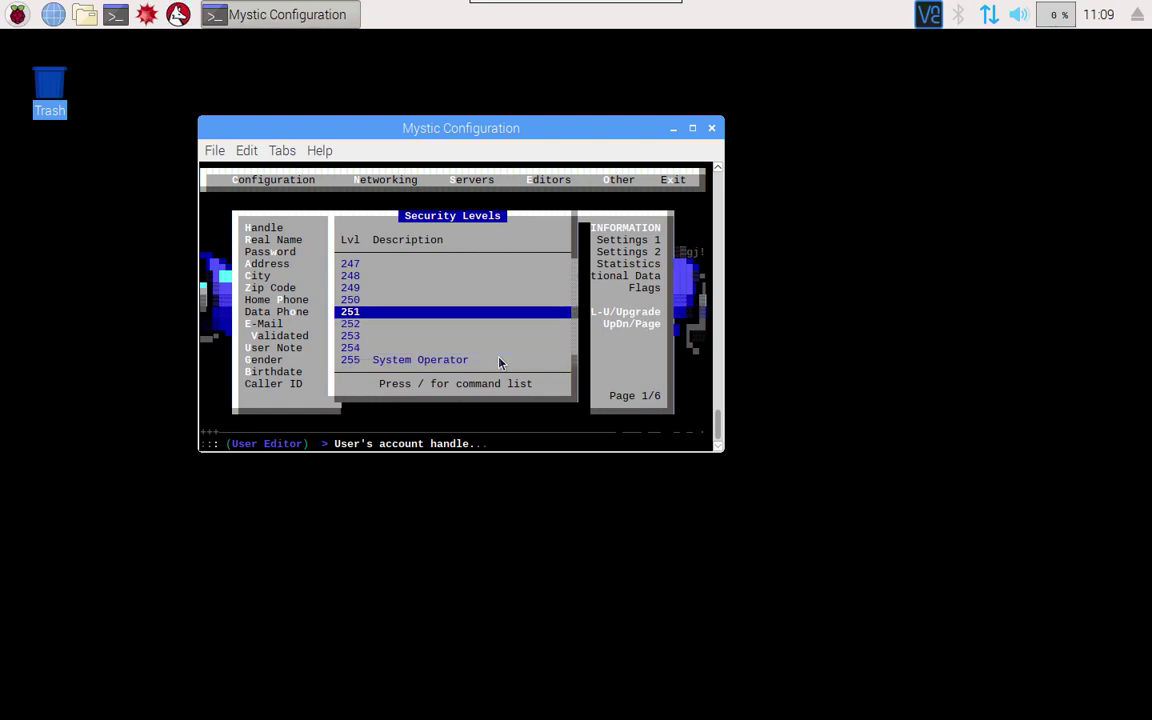
key("slash")
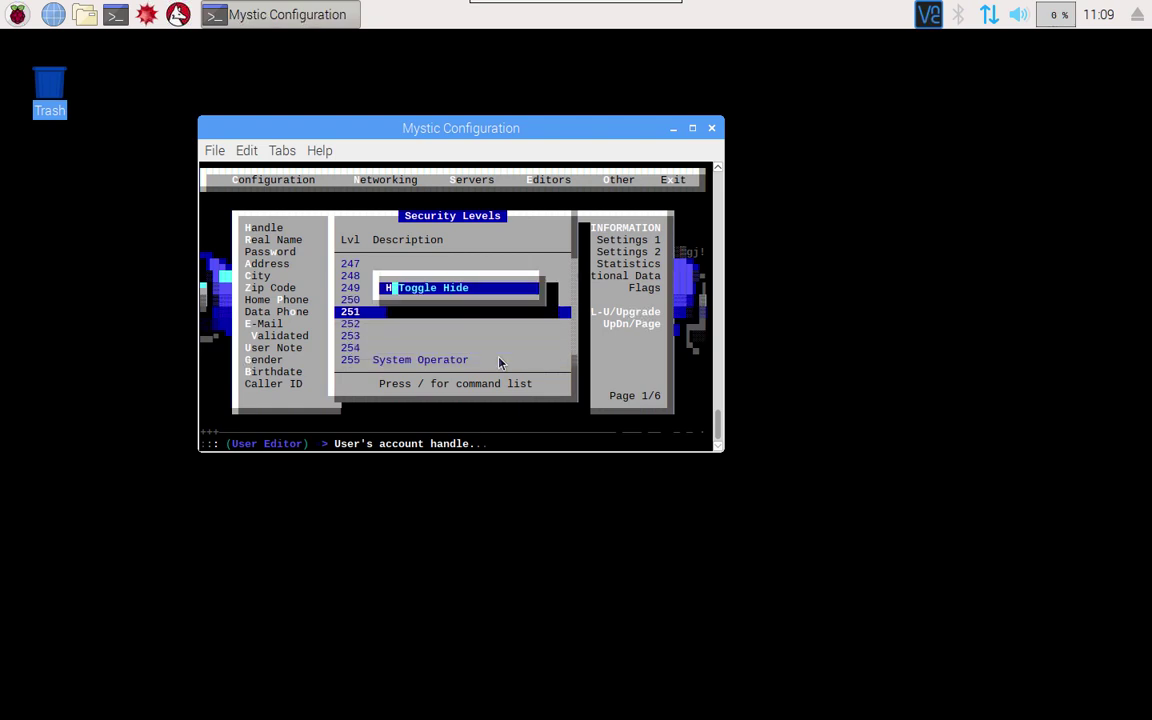
key("Return")
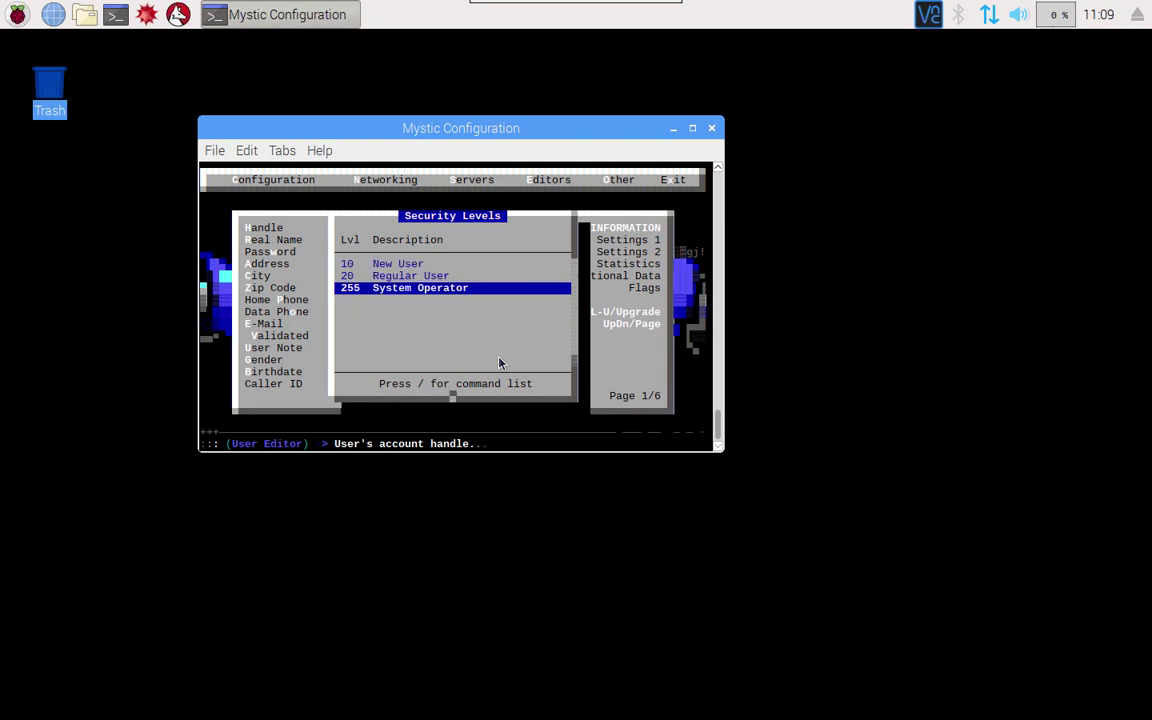
key("Escape")
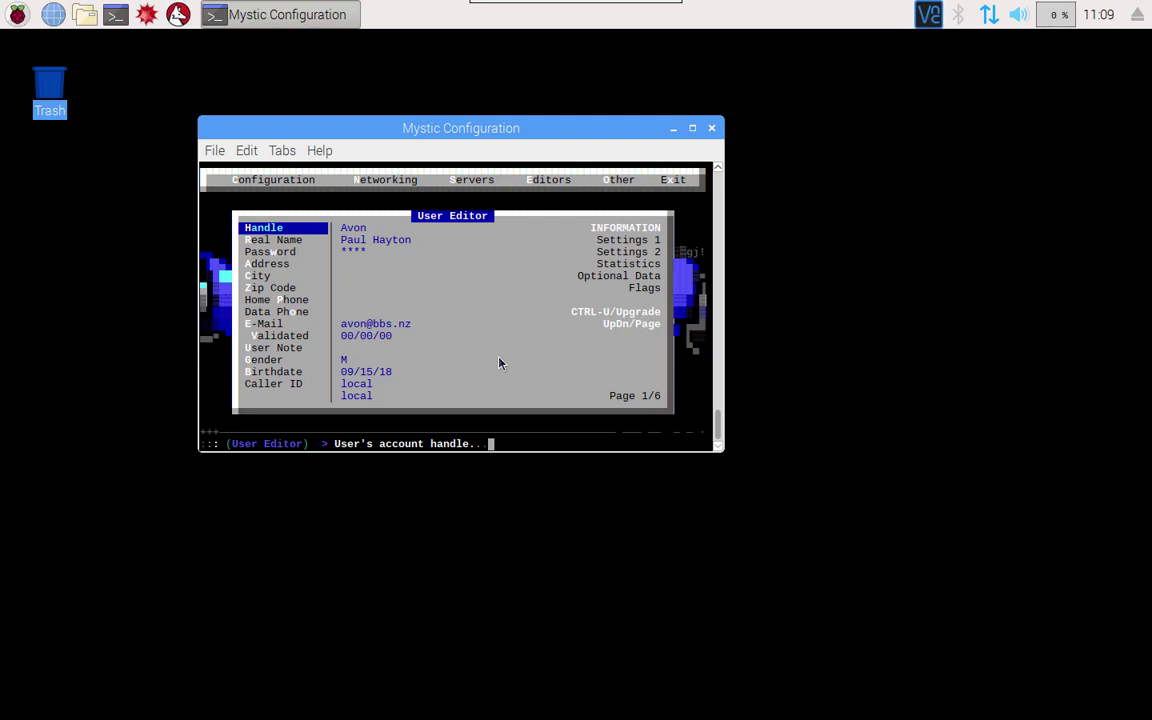
Save the account's new level 255 and reopen its record
key("Escape")
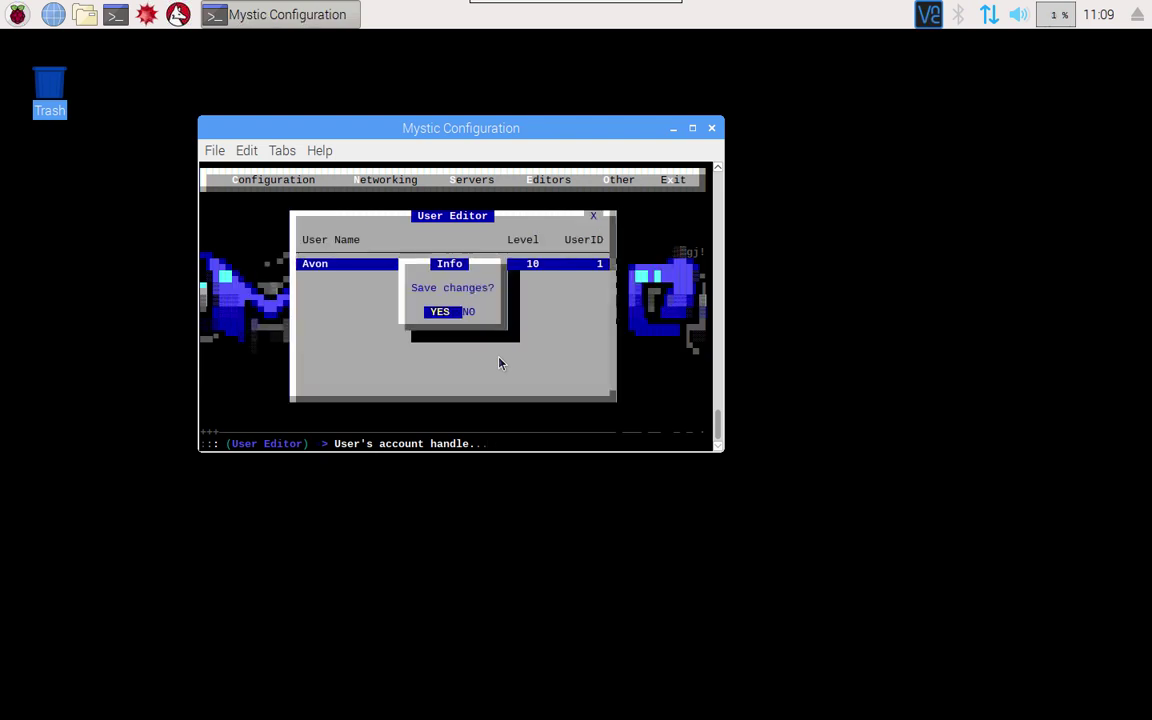
key("Return")
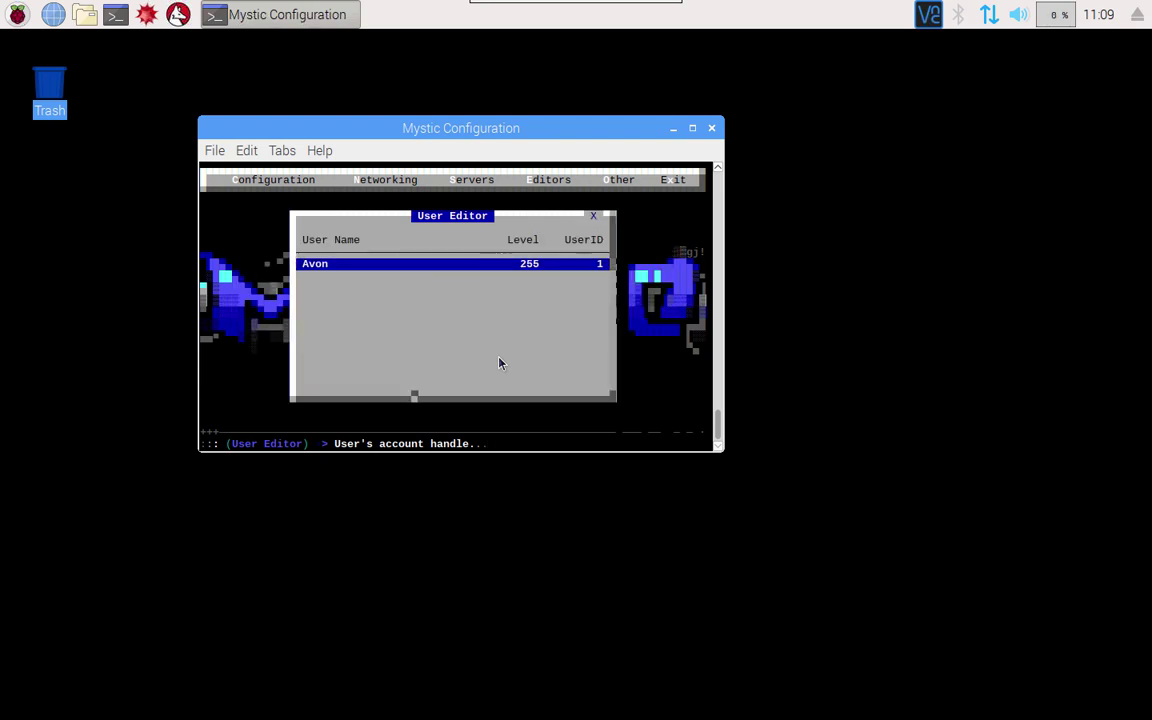
key("Return")
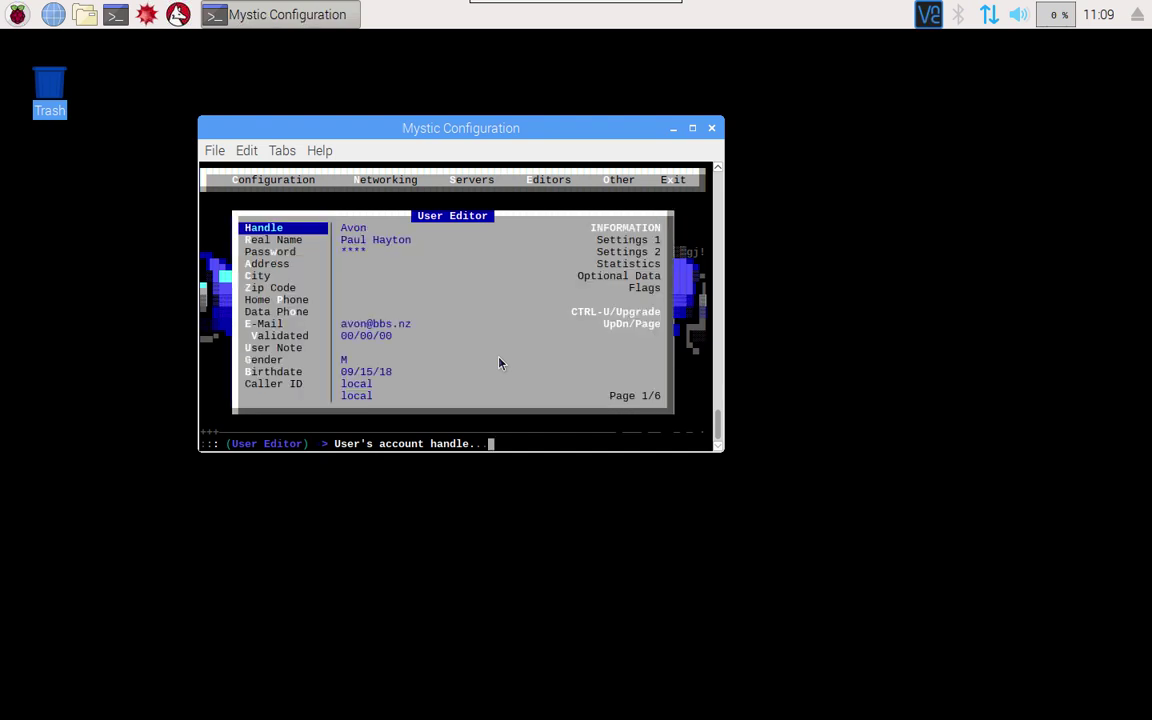
Check the security page shows level 255, then exit the User Editor and configuration
key("Page_Down")
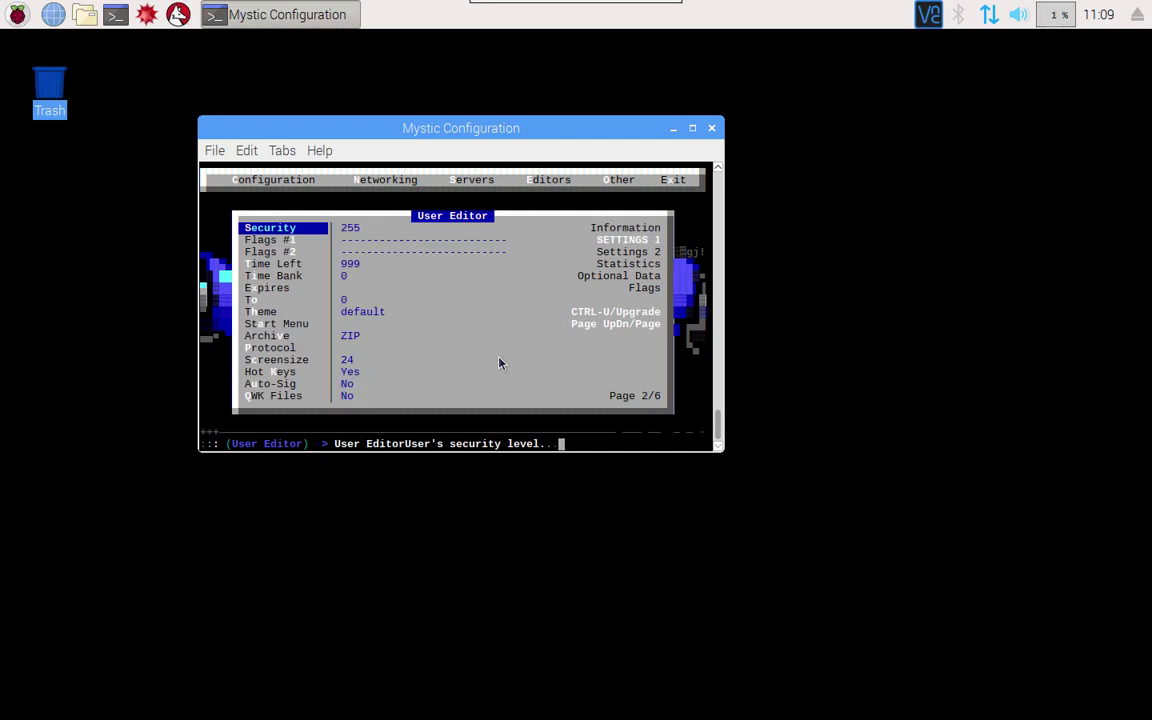
key("Down")
key("Up")
key("Escape")
key("Escape")
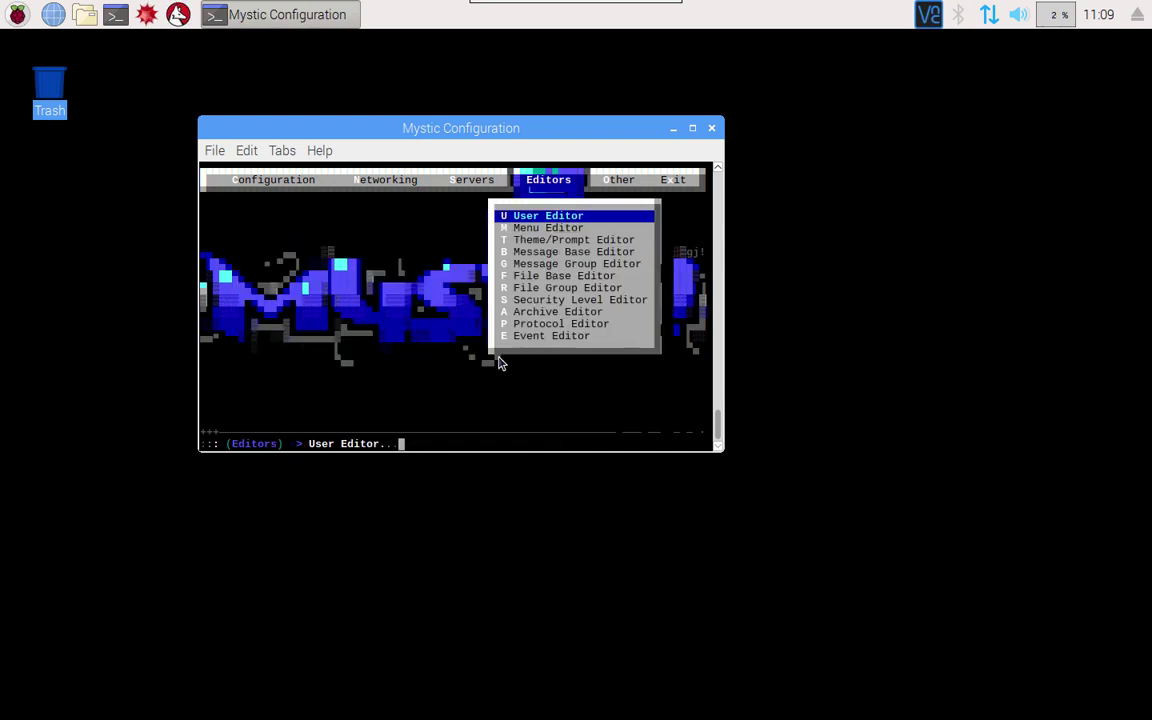
key("Escape")
key("Escape")
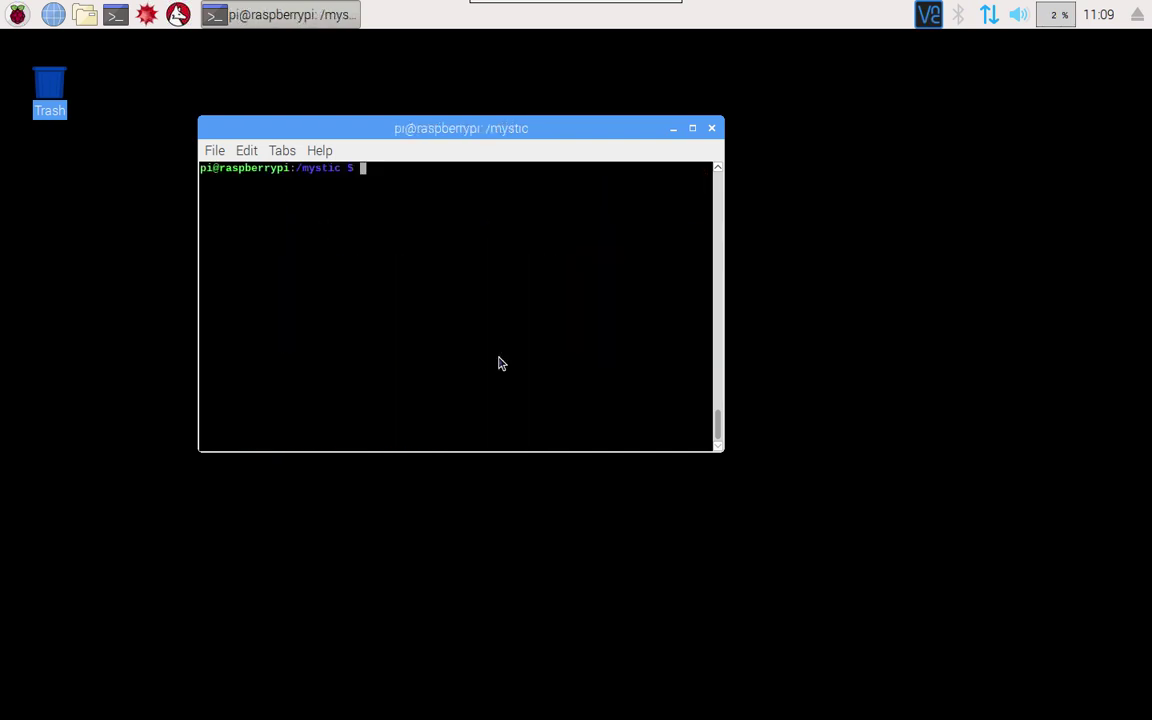
Log in locally with ./mystic -l as avon, invisibly, skipping one-liners and new mail
type("./mystic -l")
key("Return")
type("avon")
key("Return")
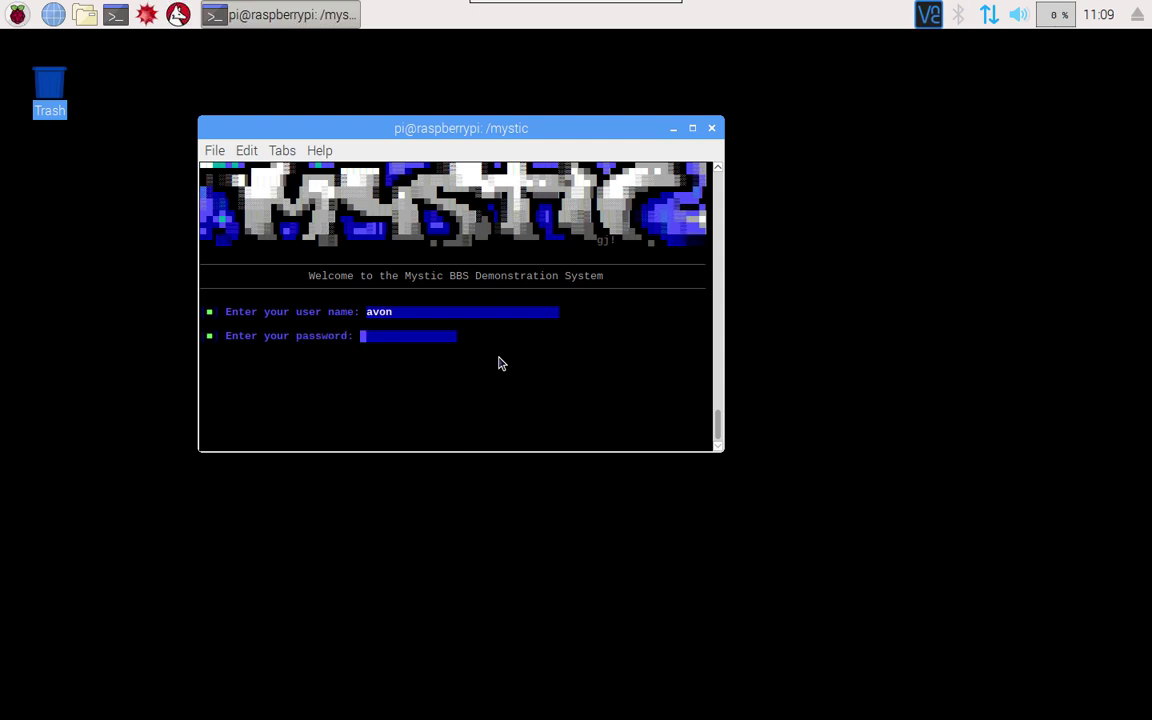
type("****")
key("Return")
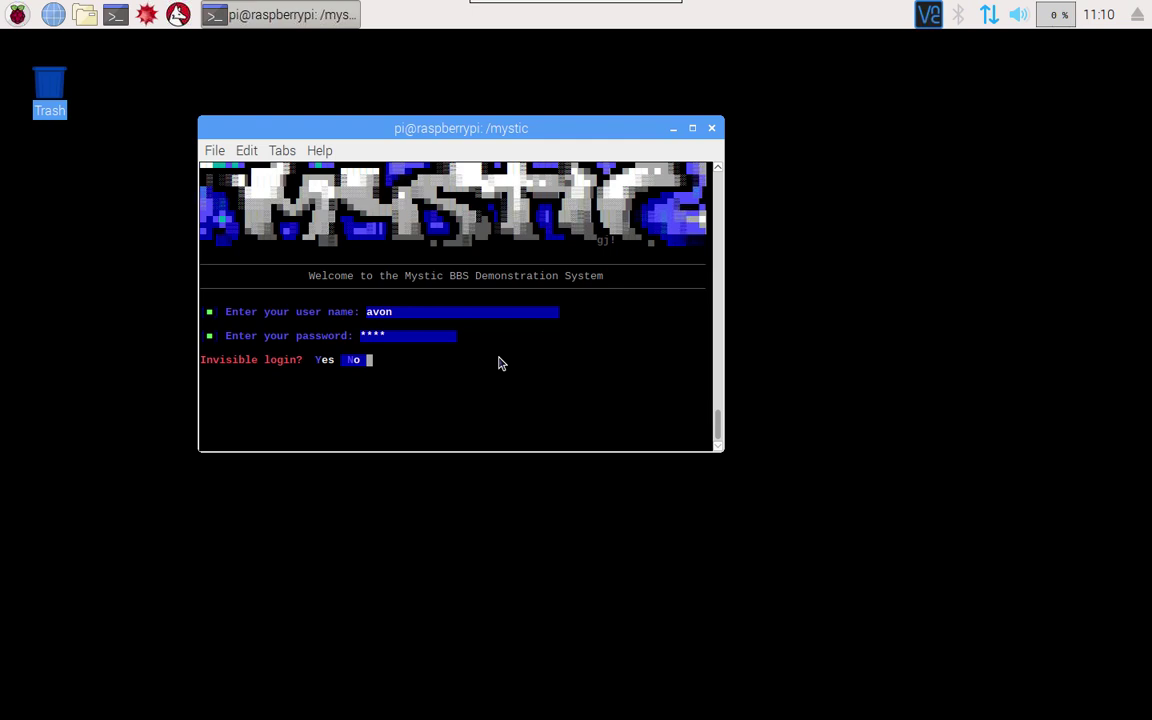
key("Left")
key("Return")
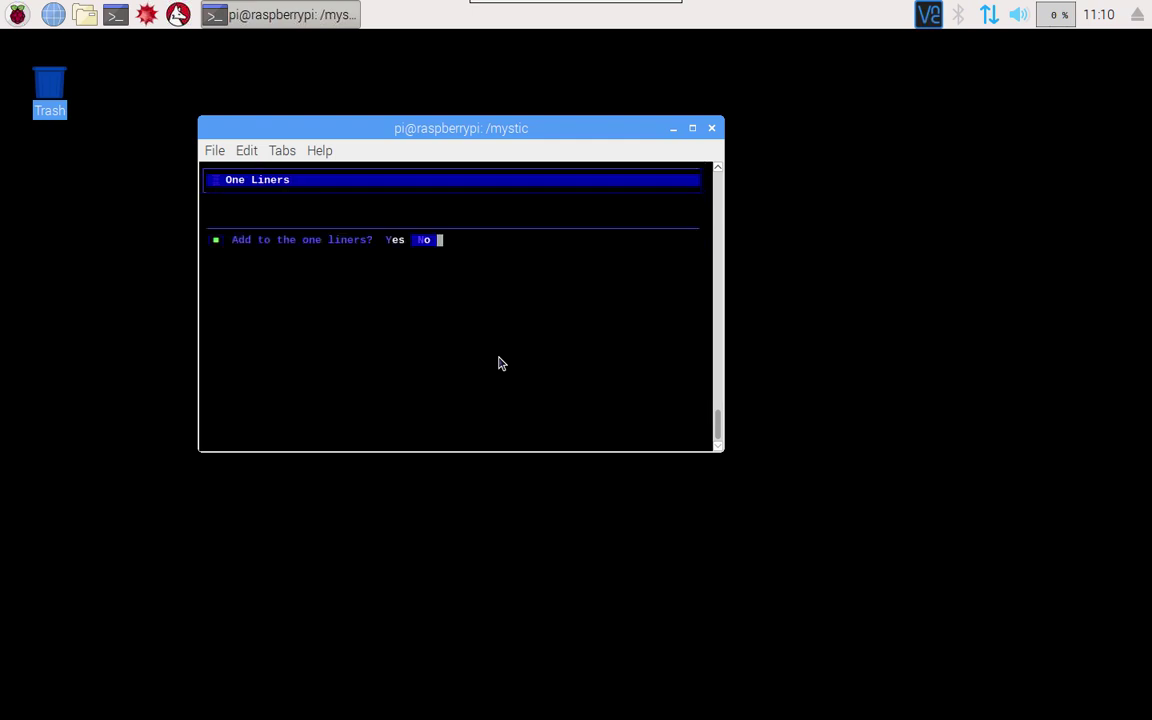
key("Return")
key("Return")
key("n")
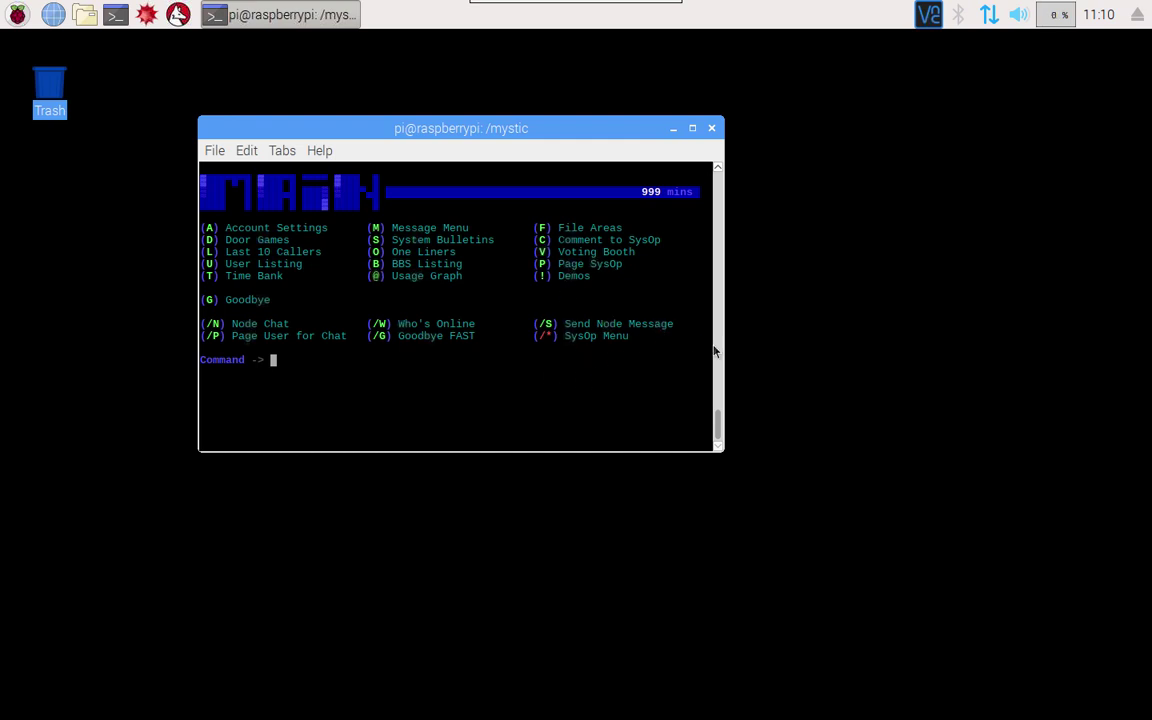
Open the SysOp menu with /*, quit back to the main menu, and log off with /G
type("/*")
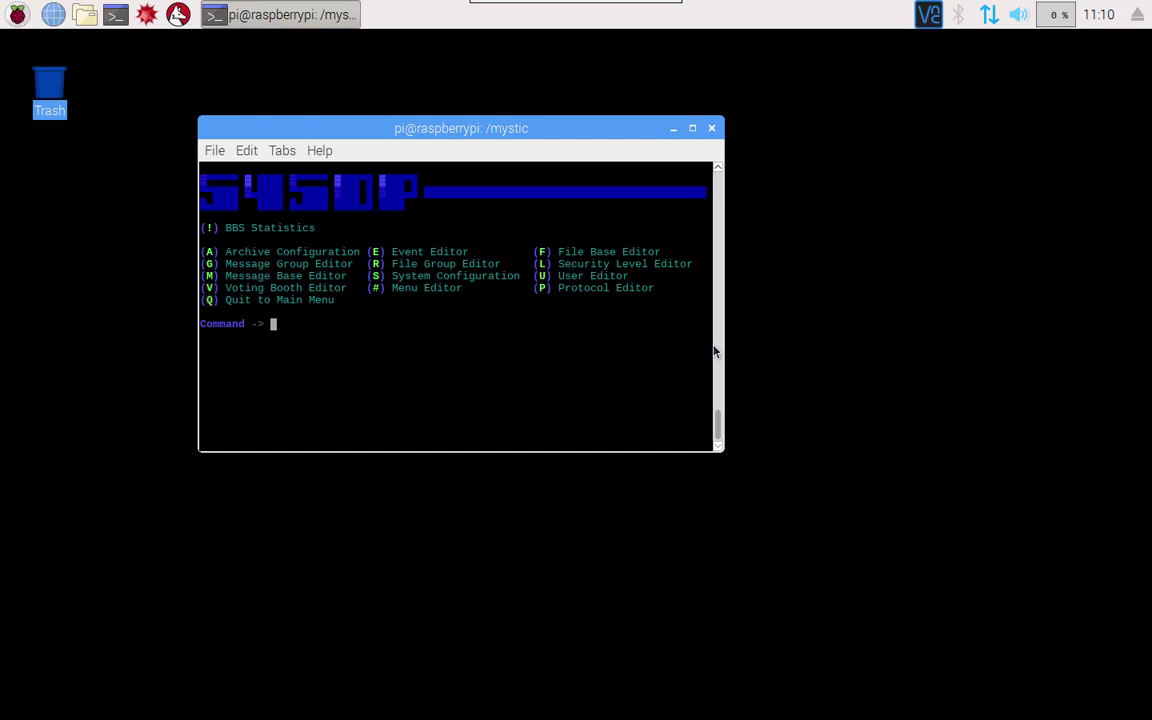
key("q")
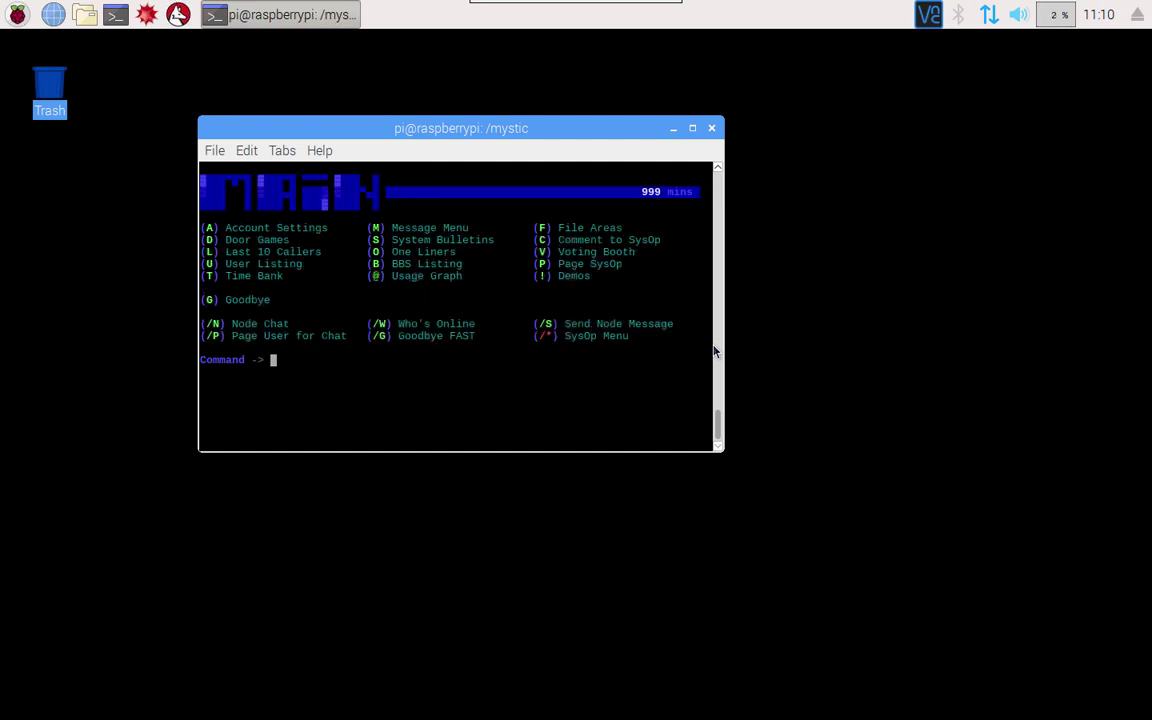
type("/G")
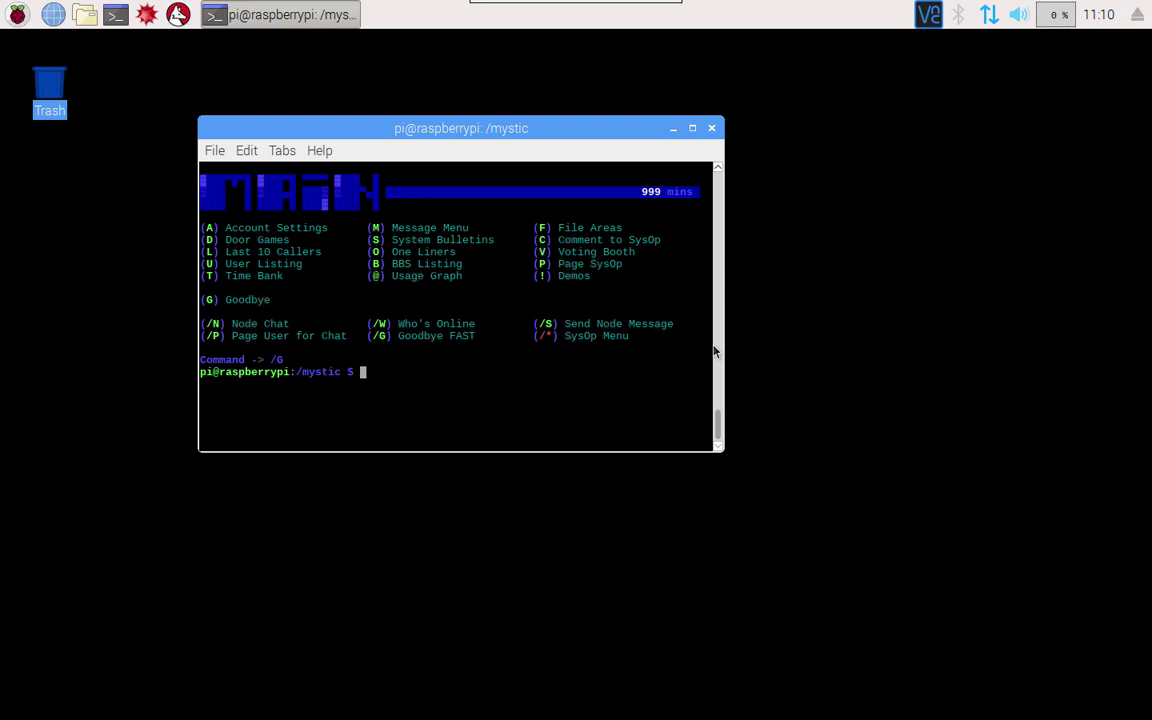